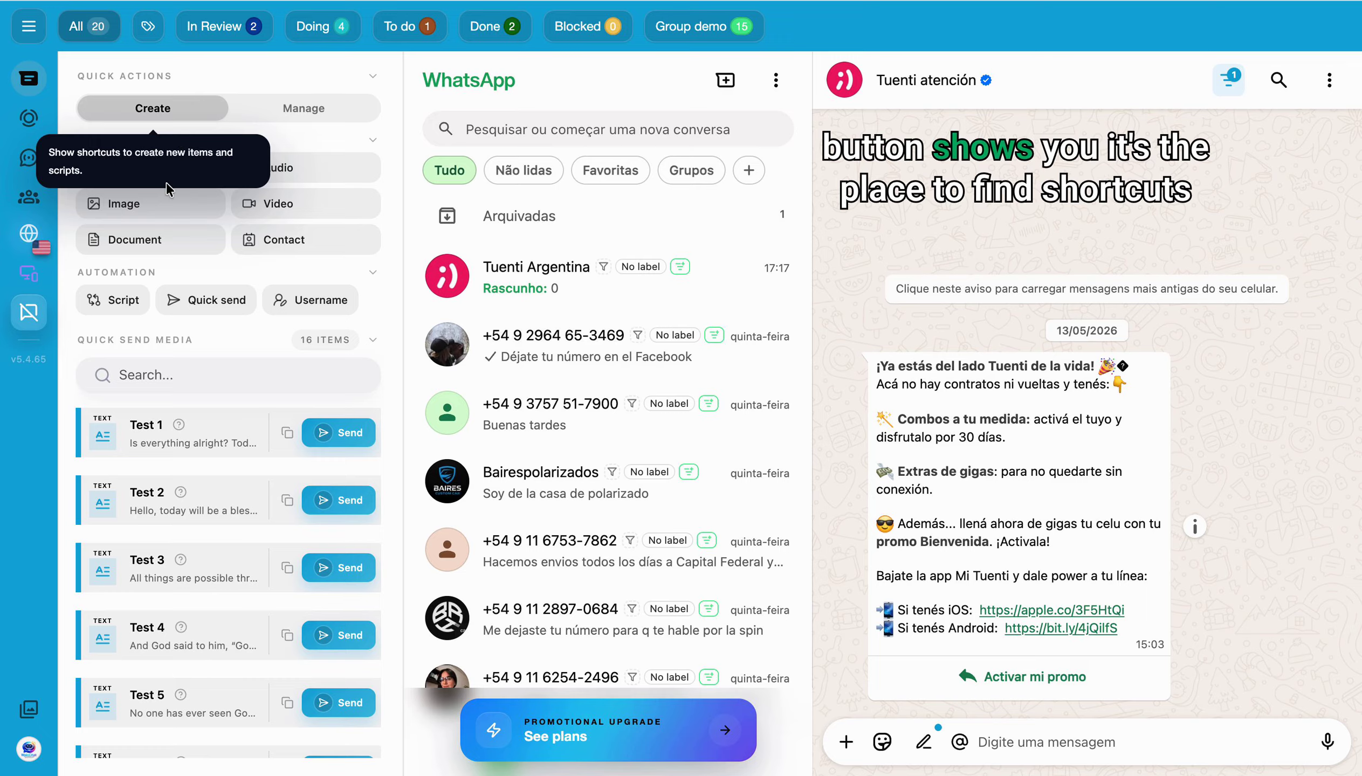
Collapse the Automation section and browse the saved items in the Quick Send Media list
click(140, 115)
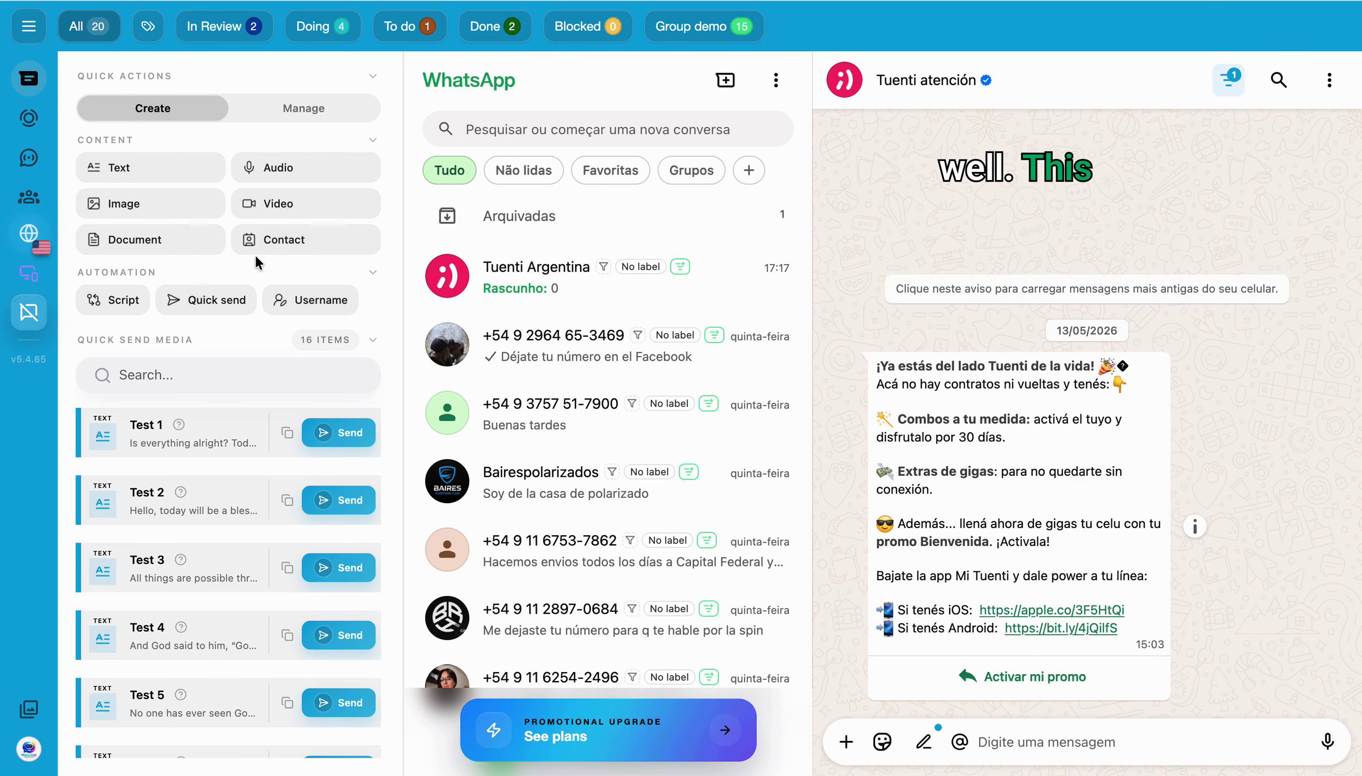
click(374, 274)
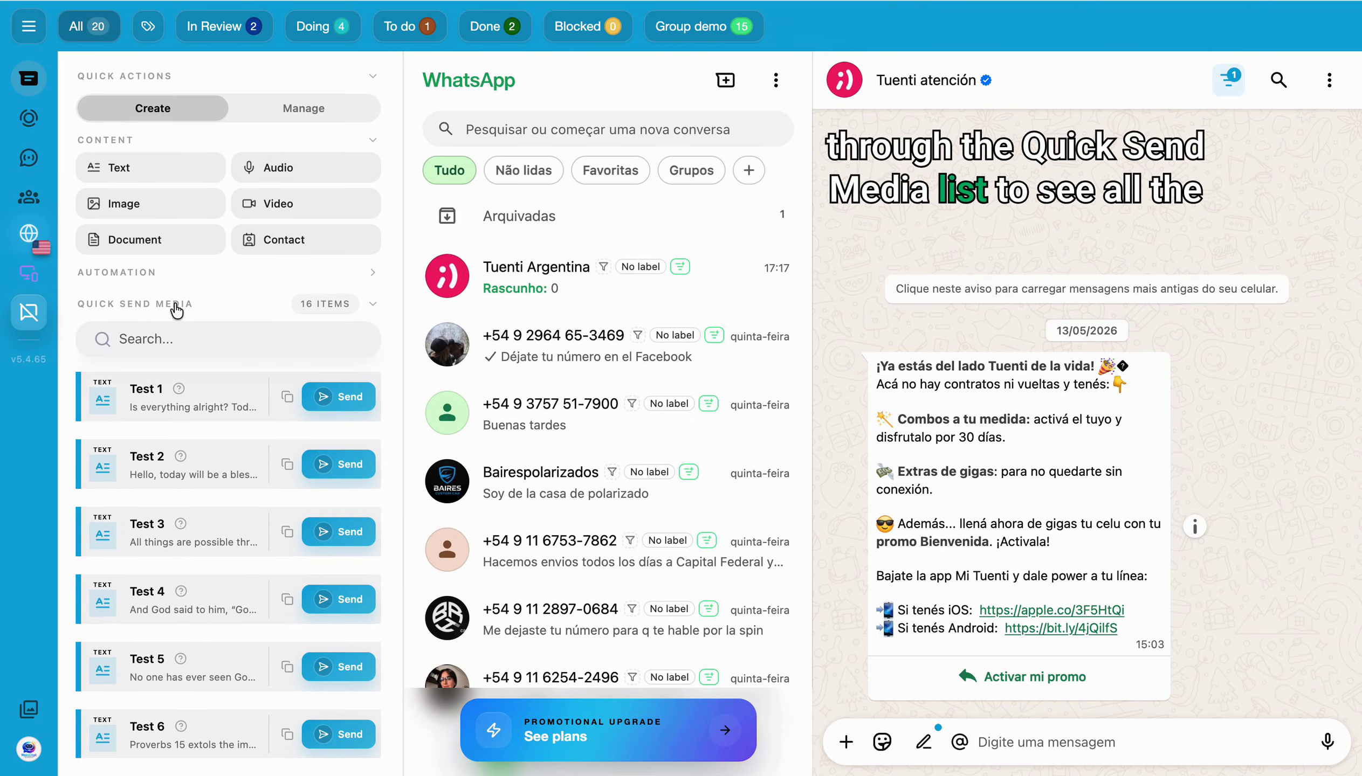
click(373, 305)
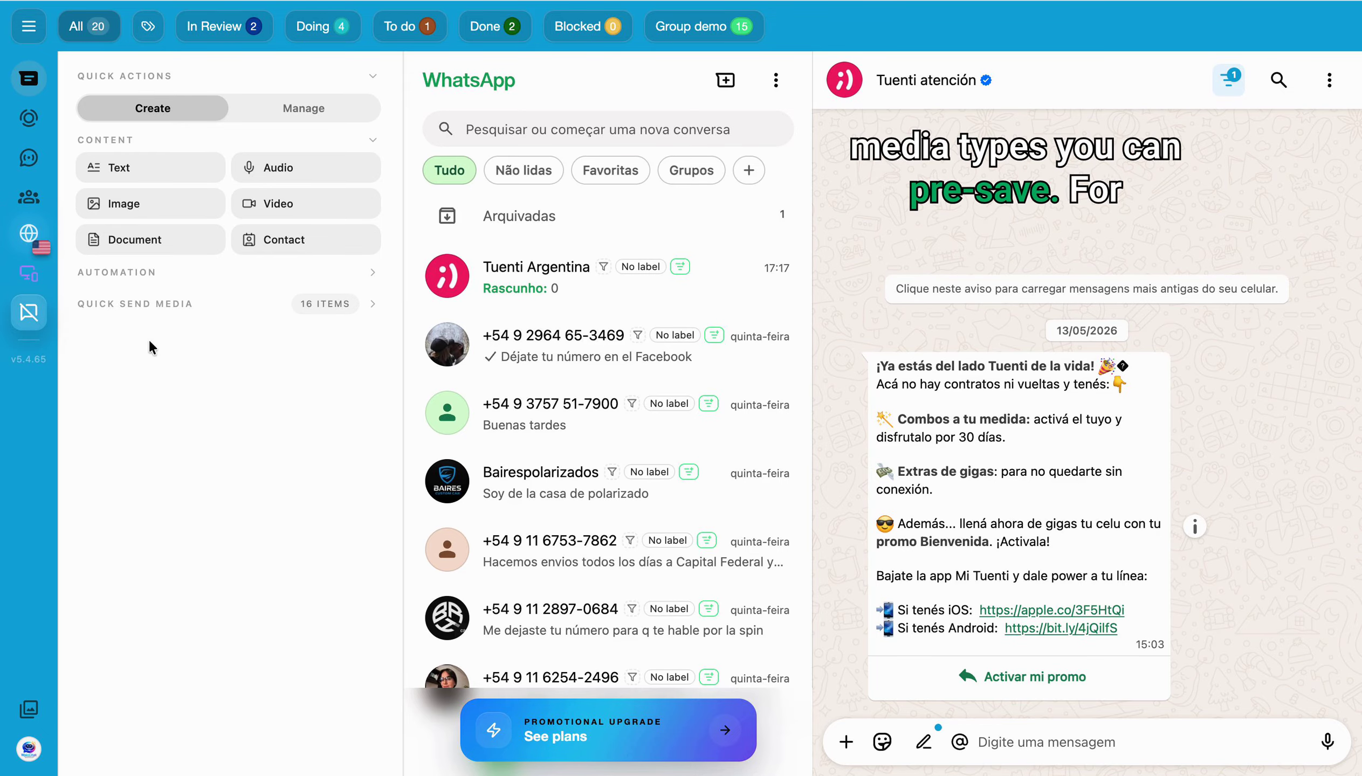
click(373, 306)
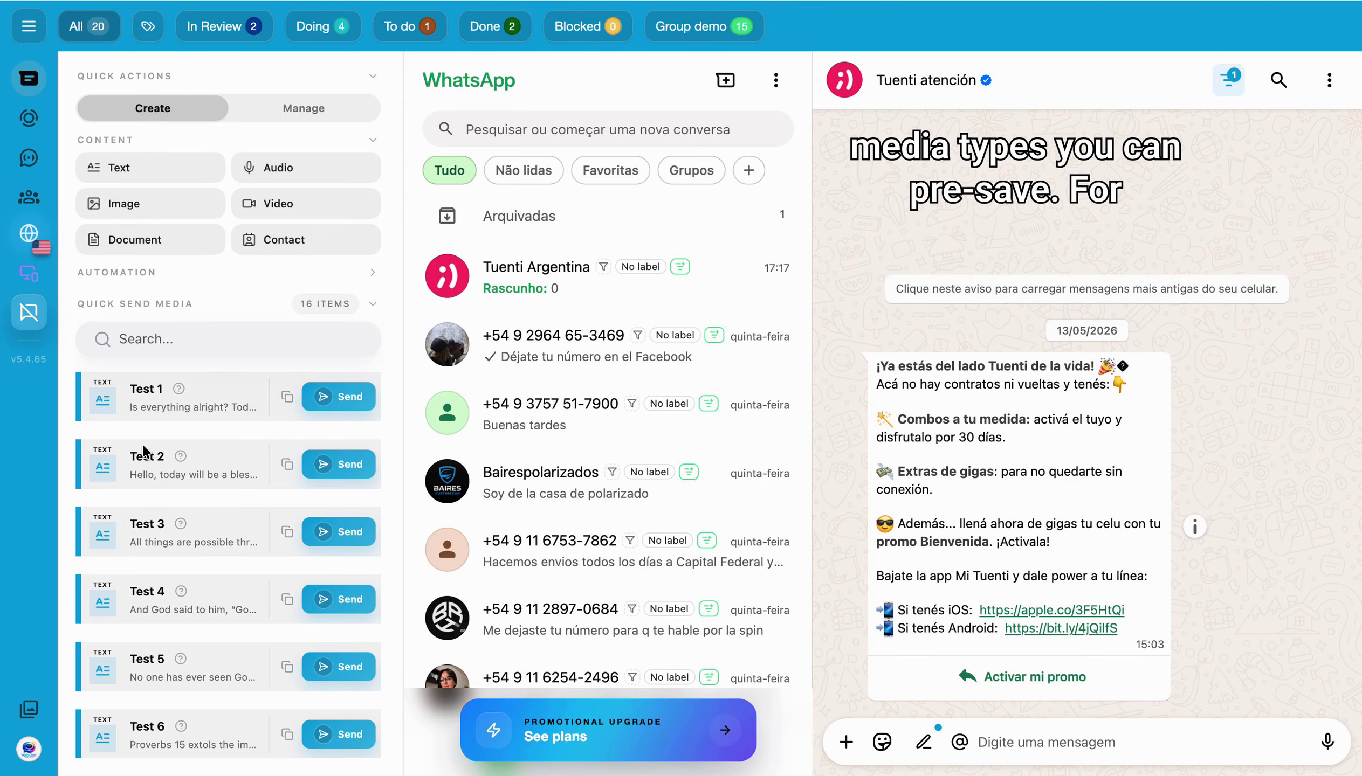
scroll(146, 487, down, 10)
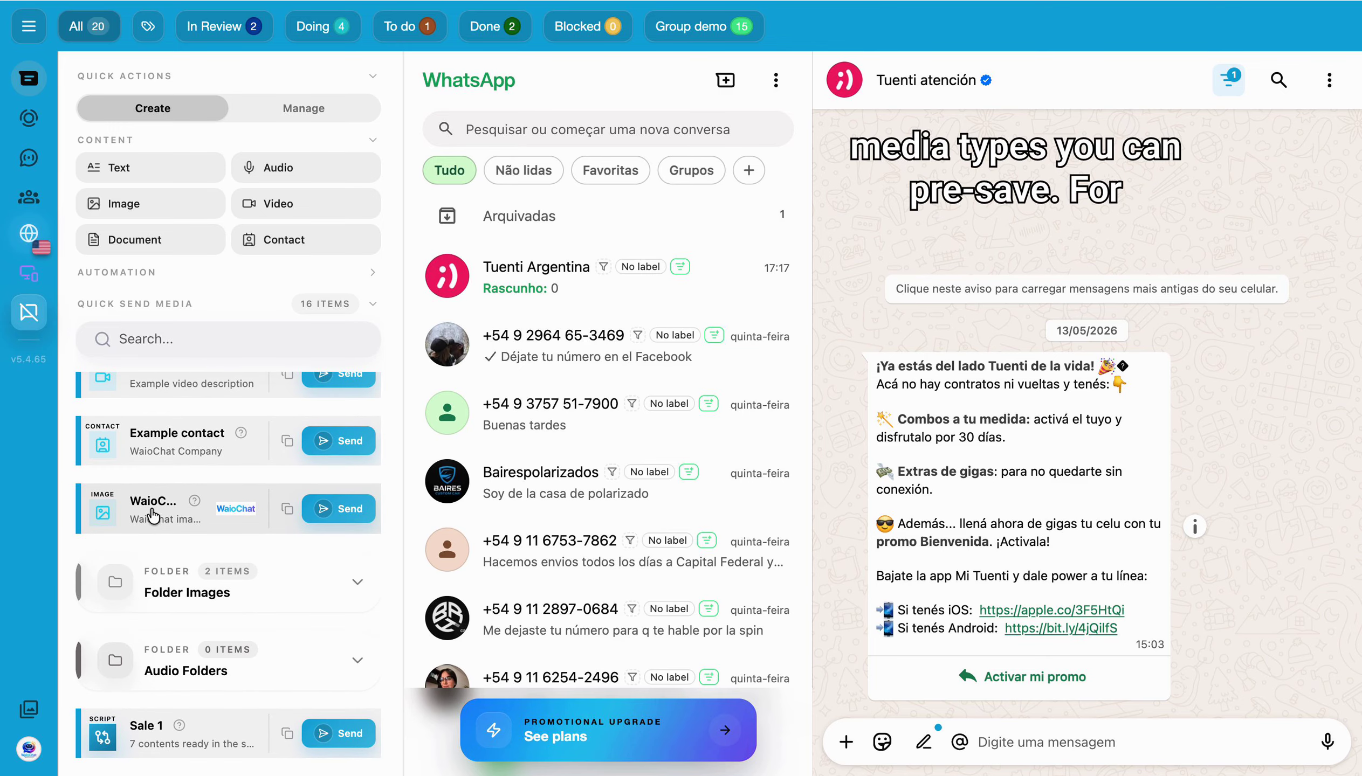
scroll(154, 517, up, 10)
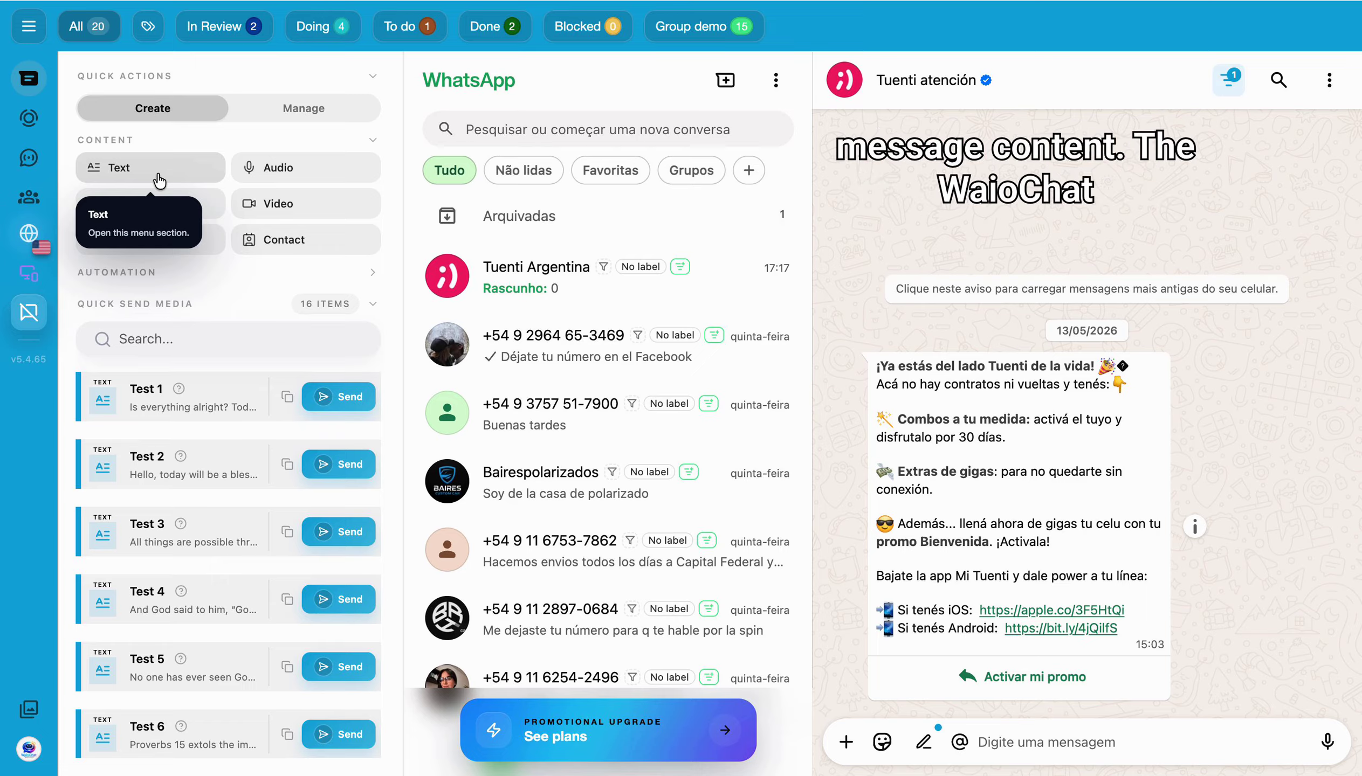
Start creating a new text item and read the help note for its title
click(158, 181)
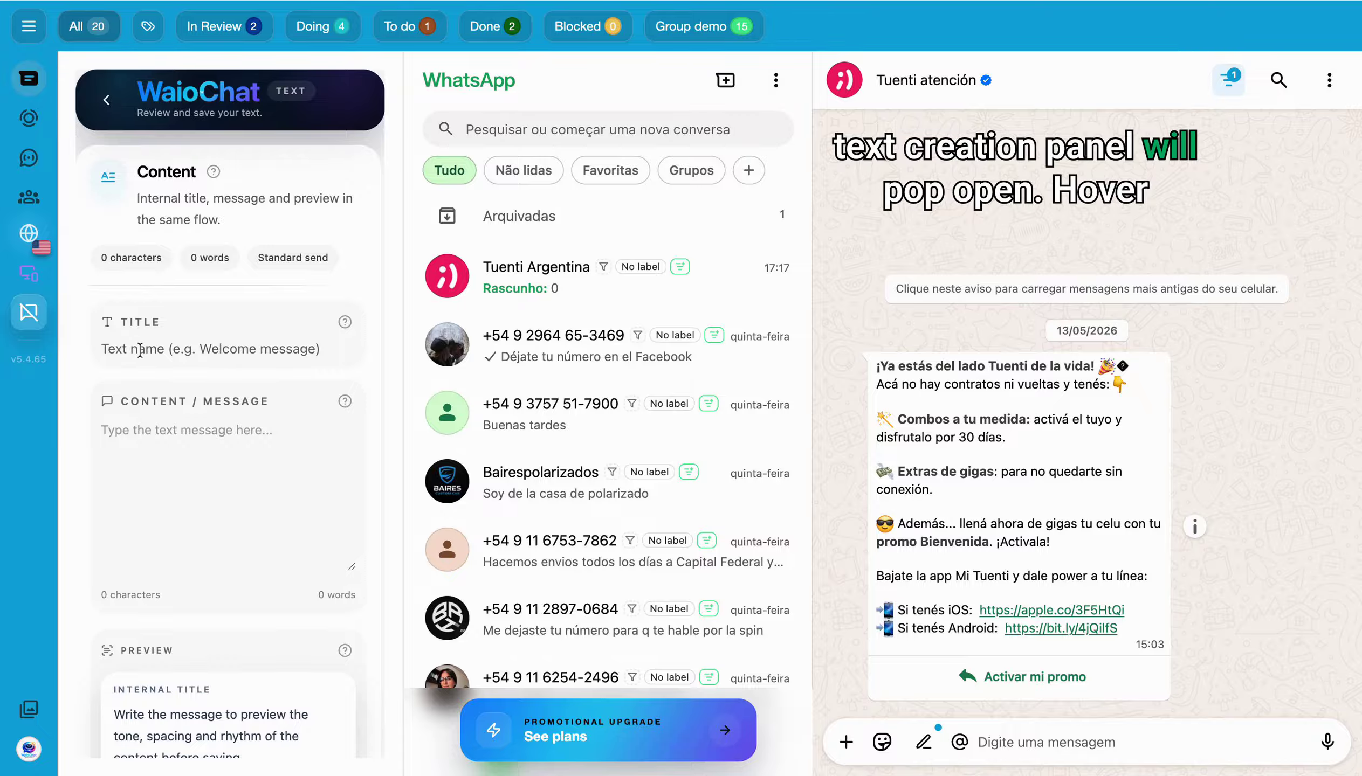
mouse_move(215, 174)
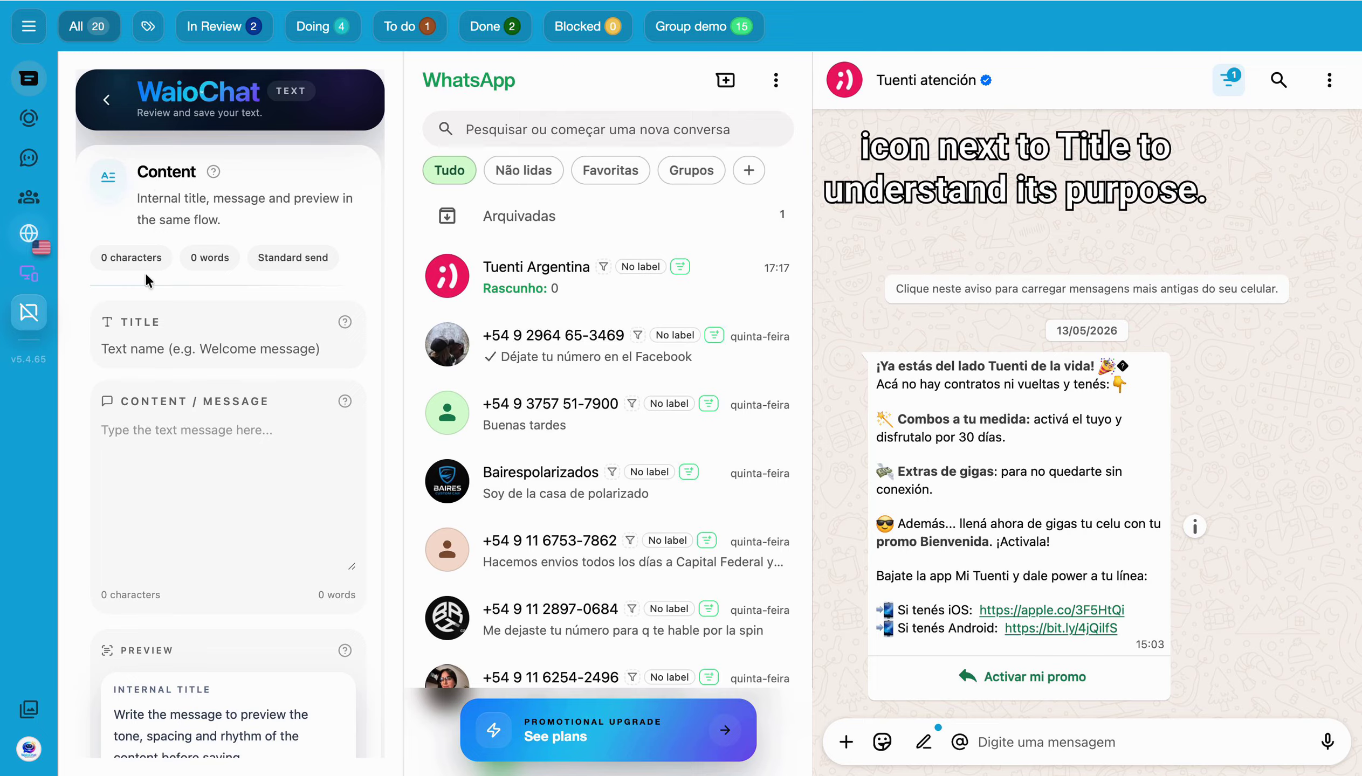
mouse_move(345, 327)
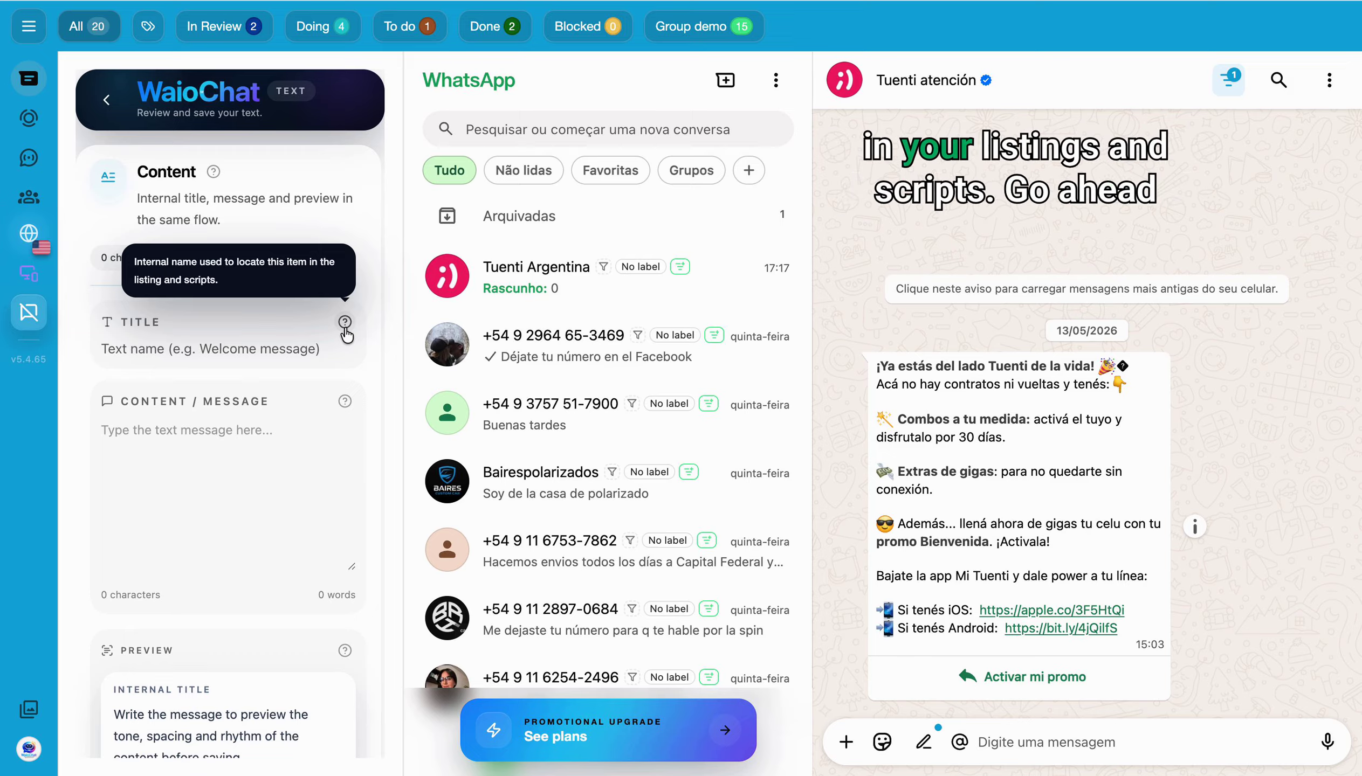
click(179, 350)
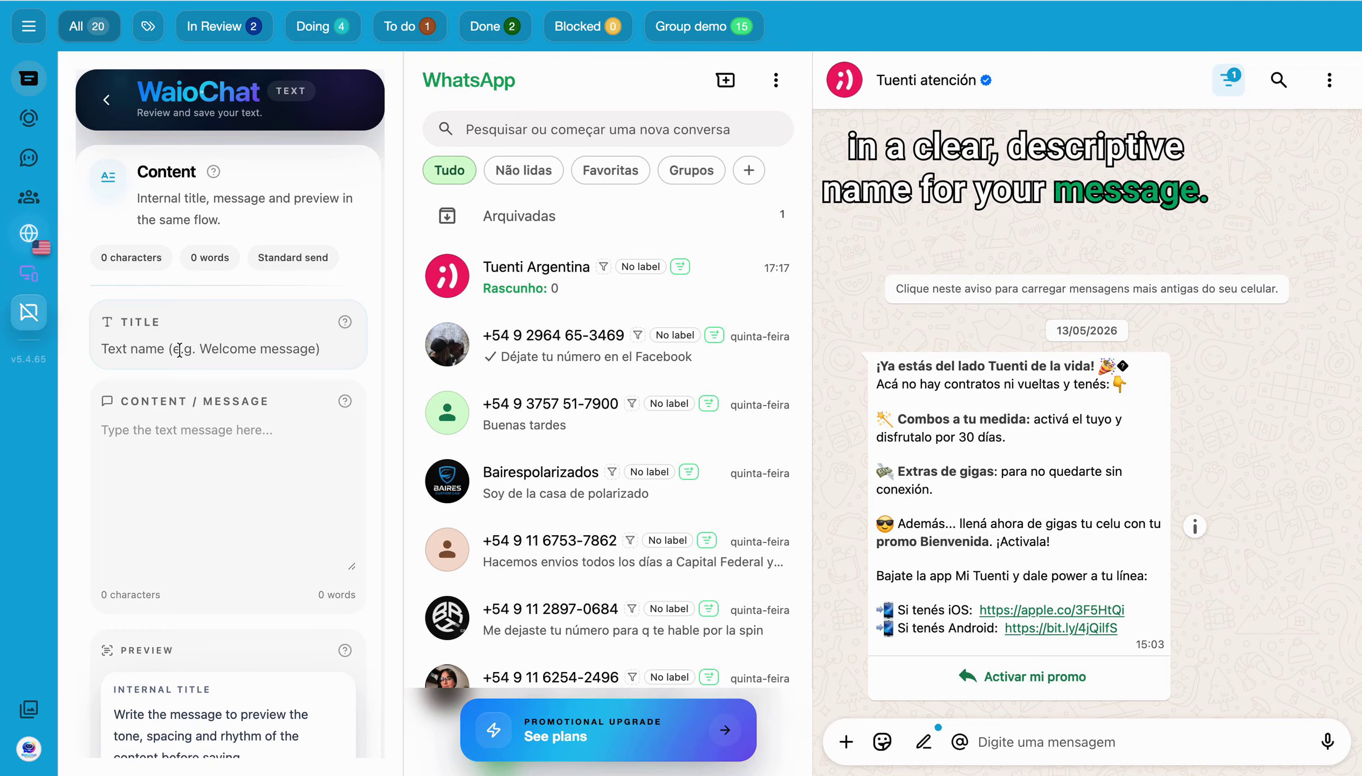
text(Primeira menssa)
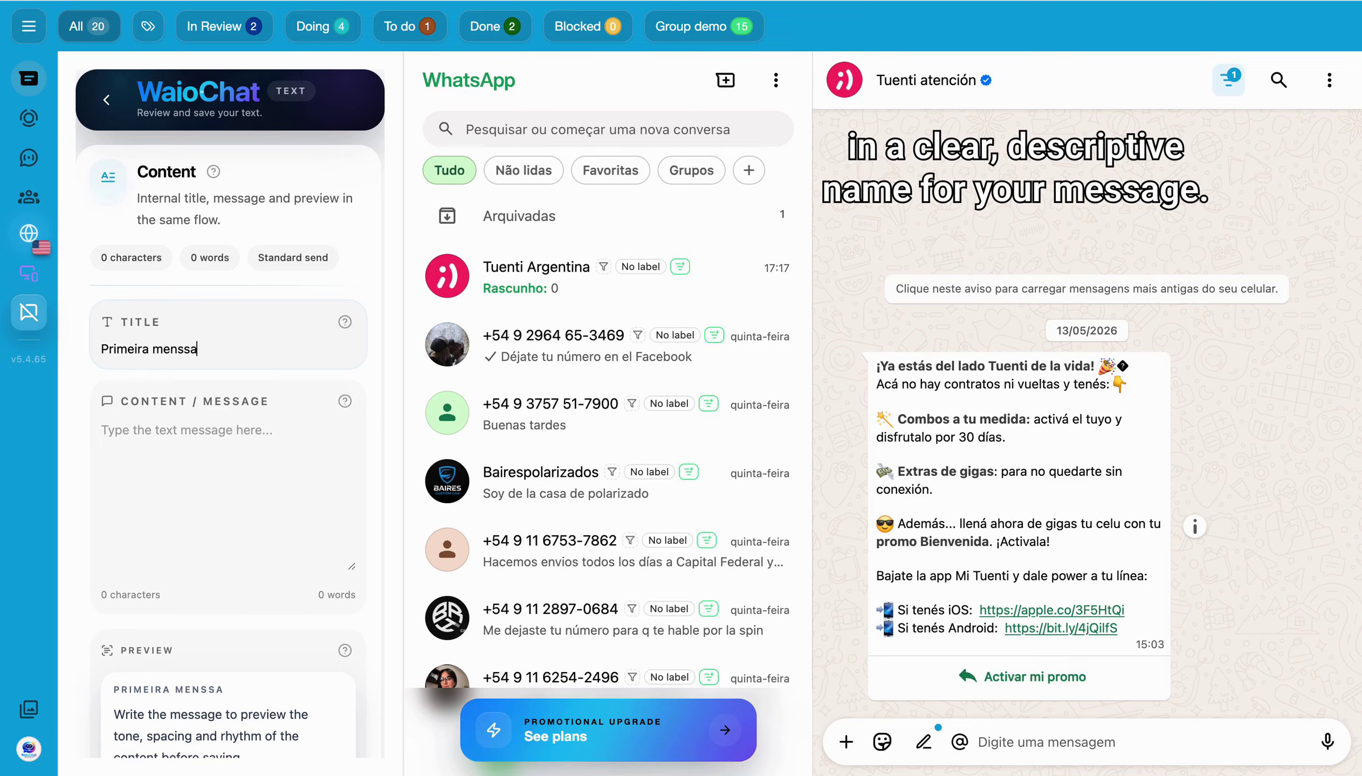
key(BackSpace)
key(BackSpace)
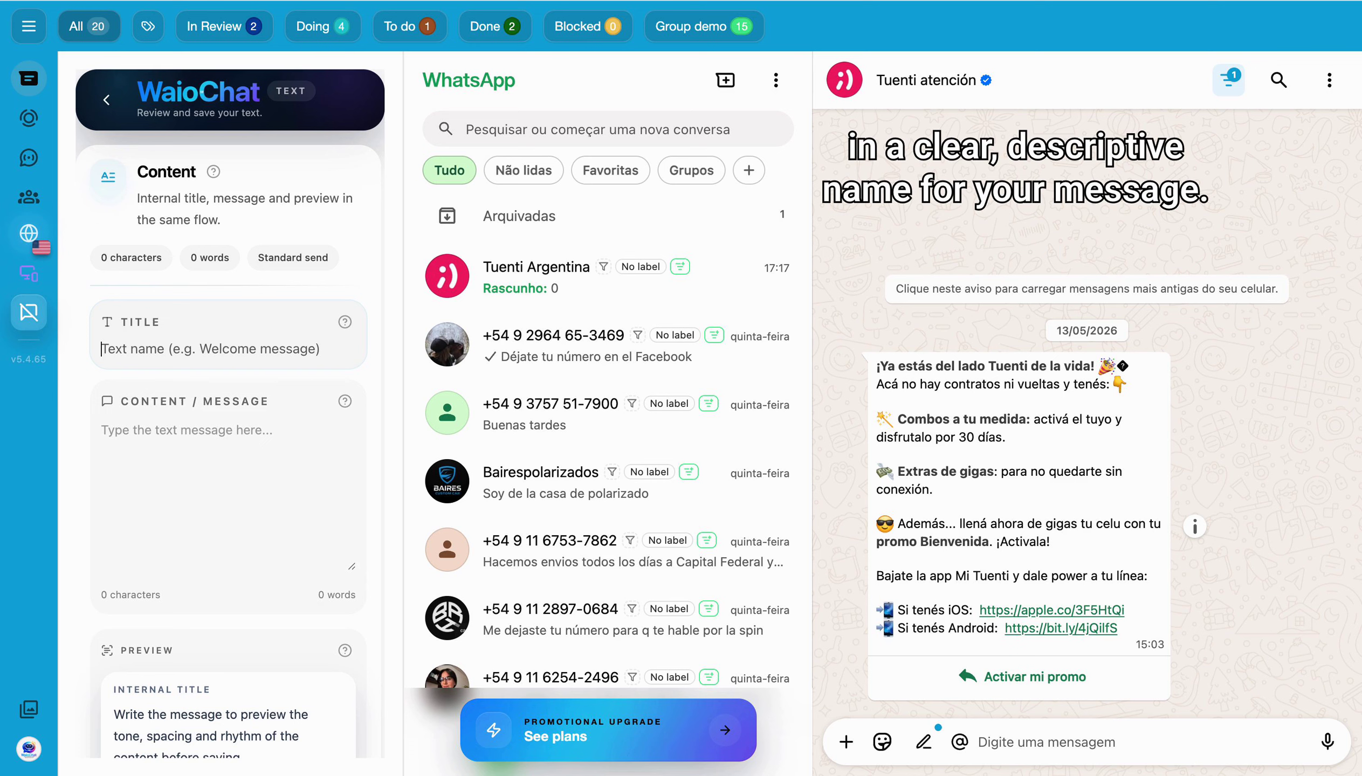
Title the text item "First message" and enter "Hi, how you doing" as its message content
text(Fi)
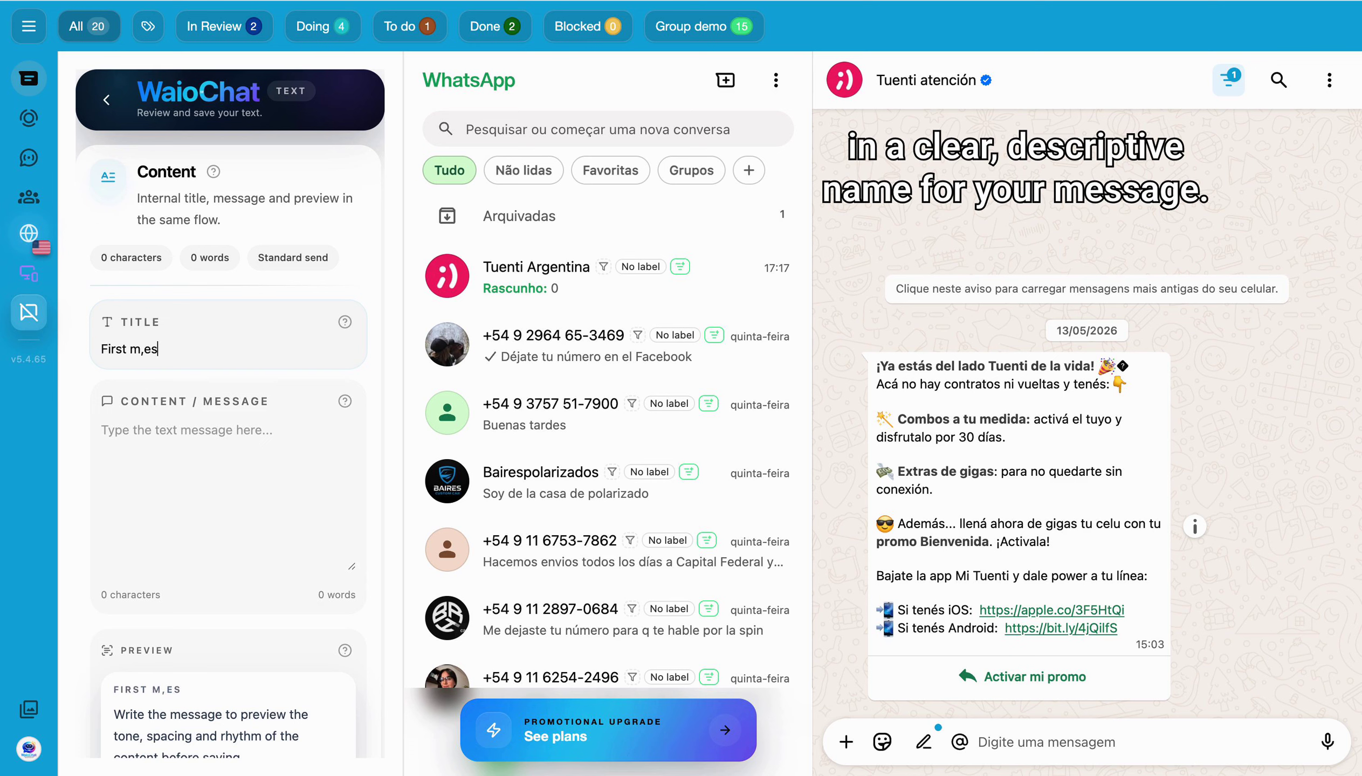
text(rst message)
click(307, 443)
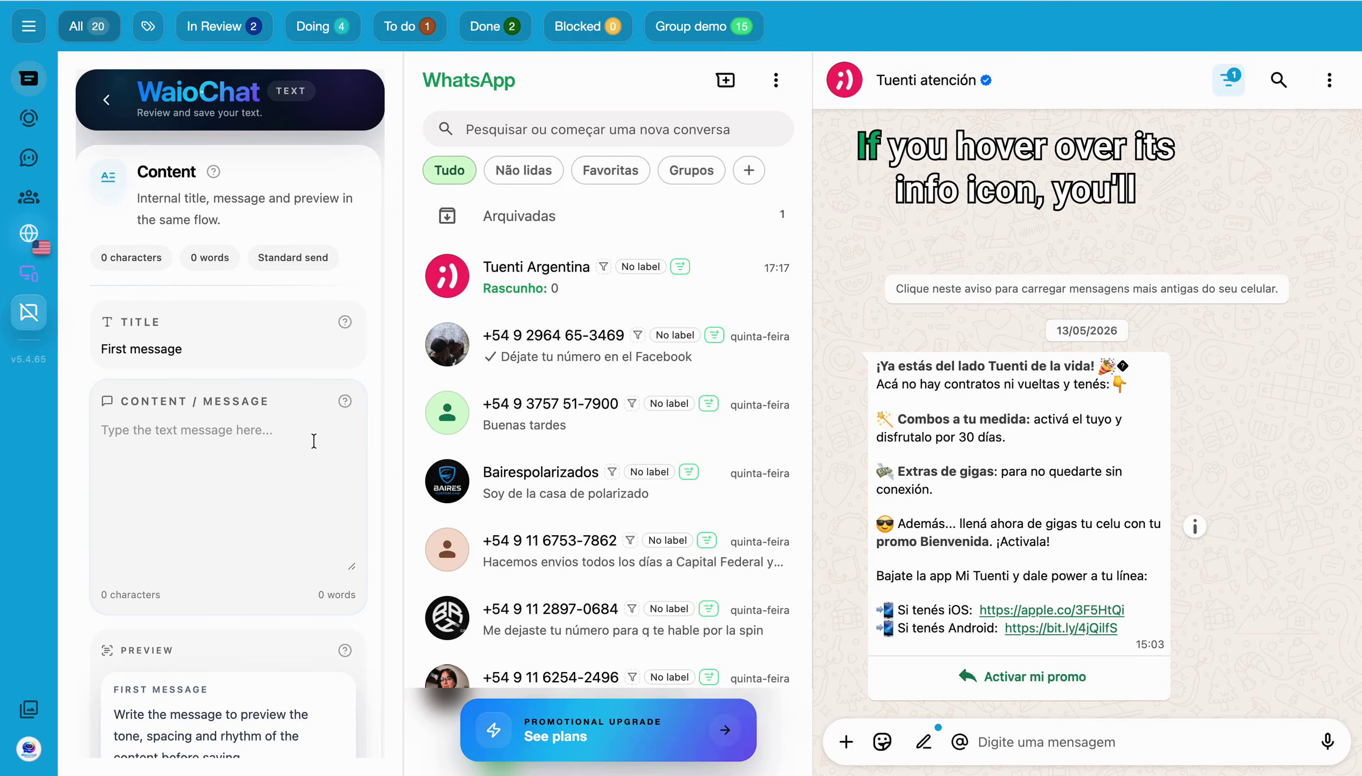
mouse_move(346, 408)
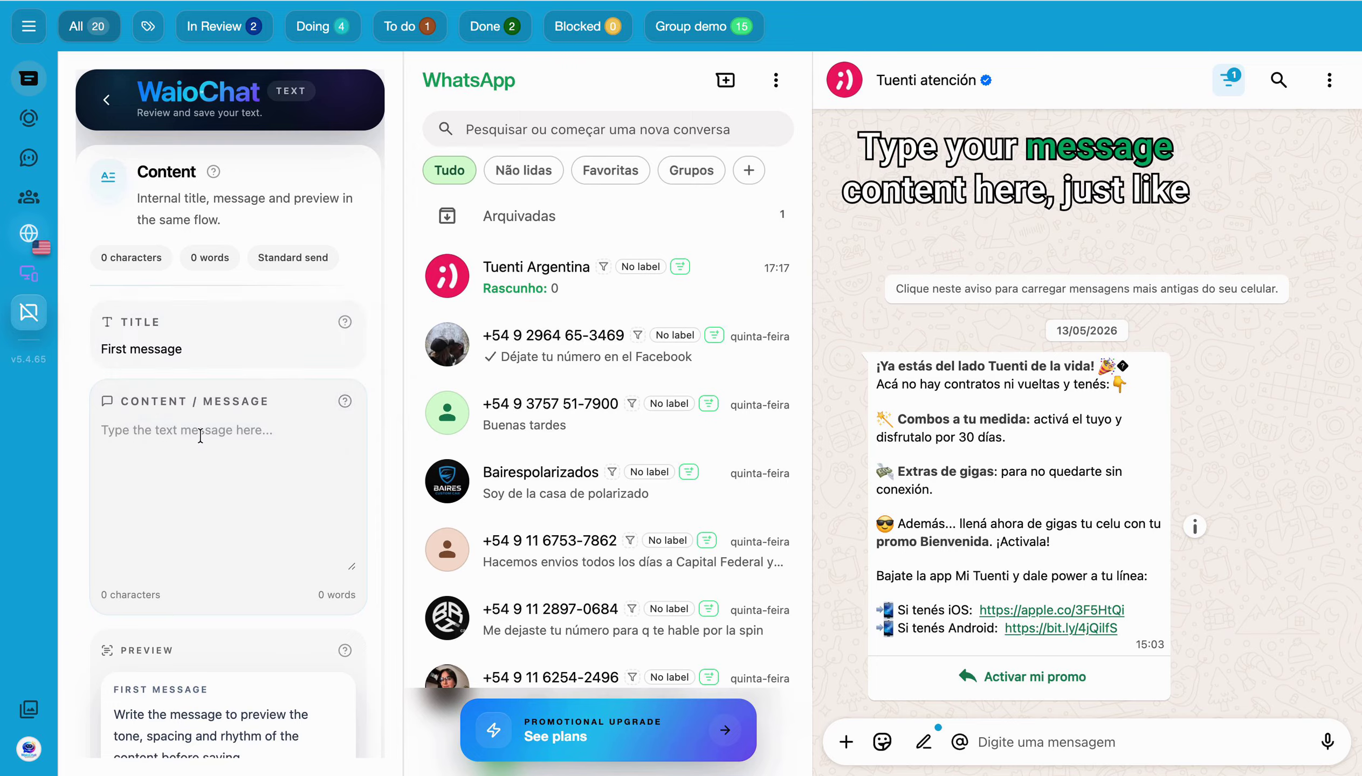
text(Hi)
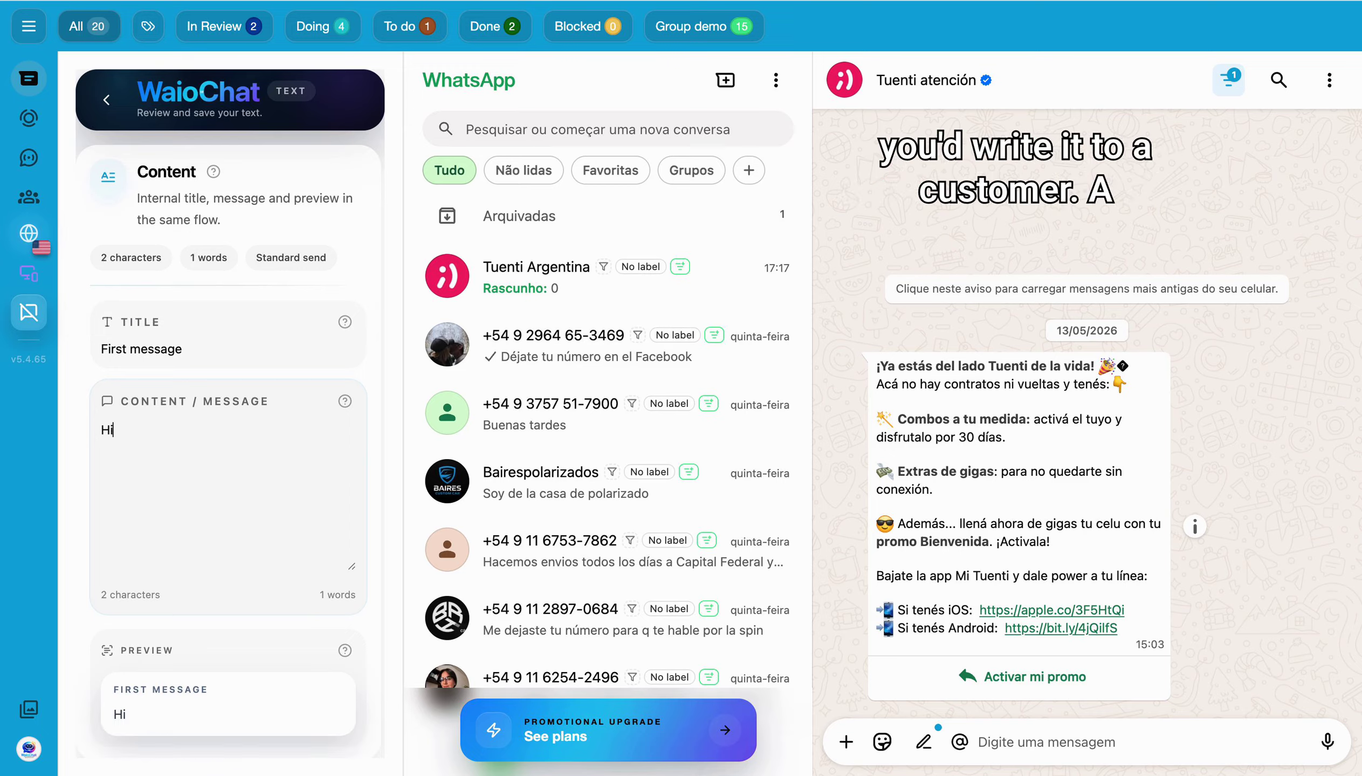
text(, how you)
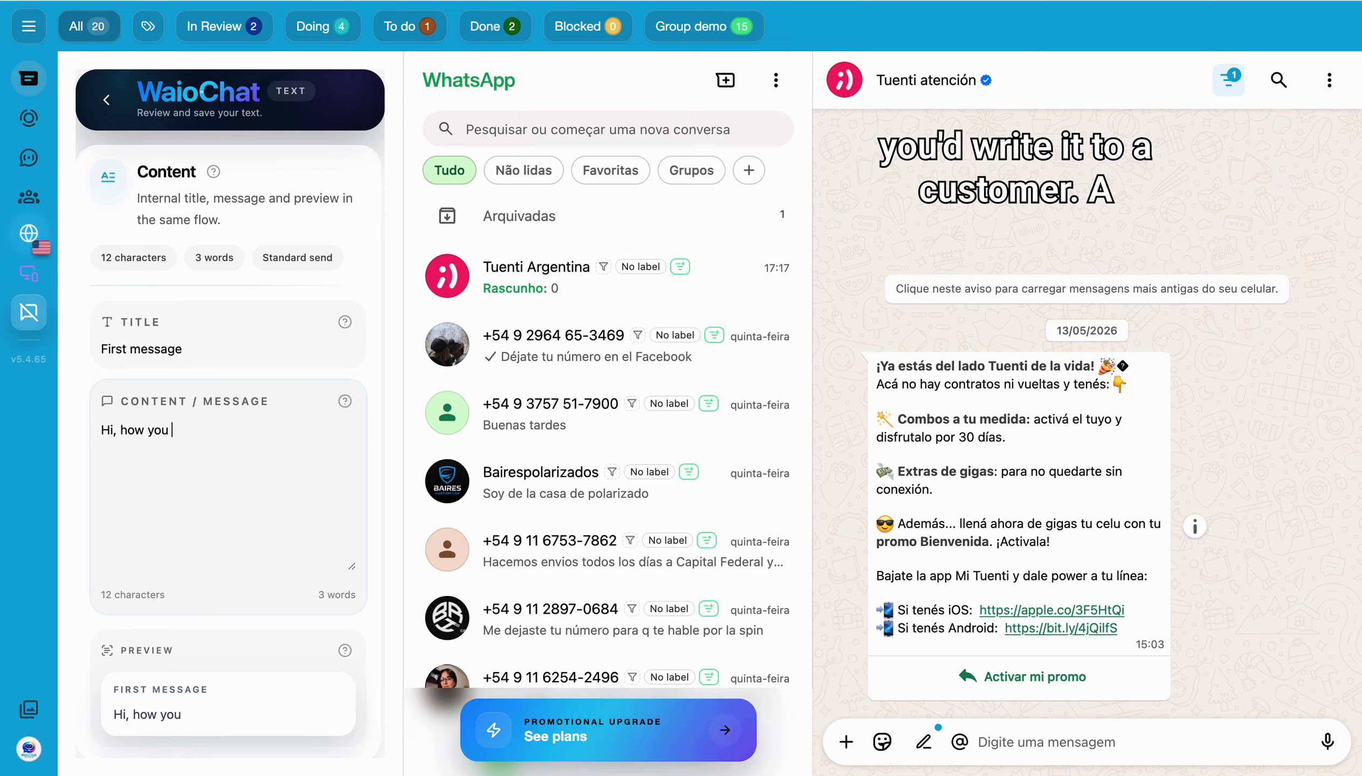
text( doing?)
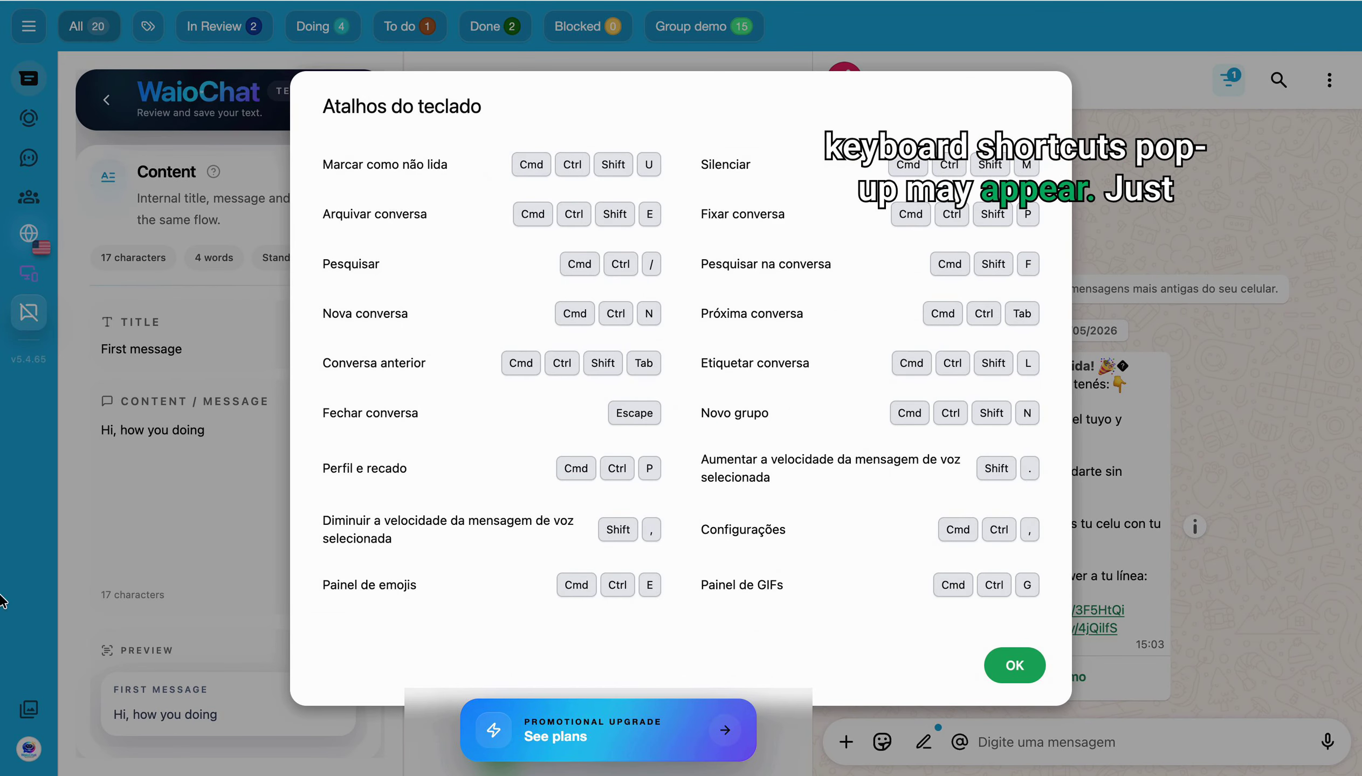
click(231, 549)
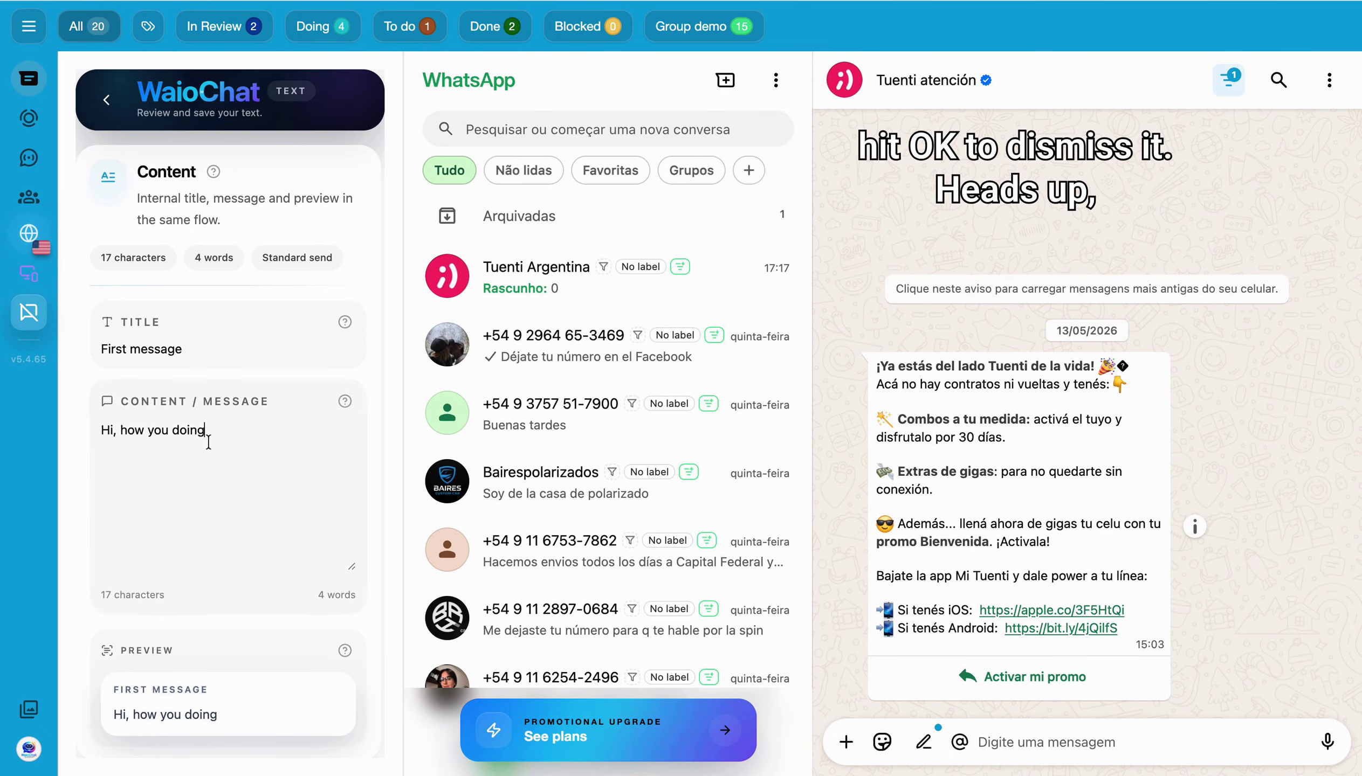
key(slash)
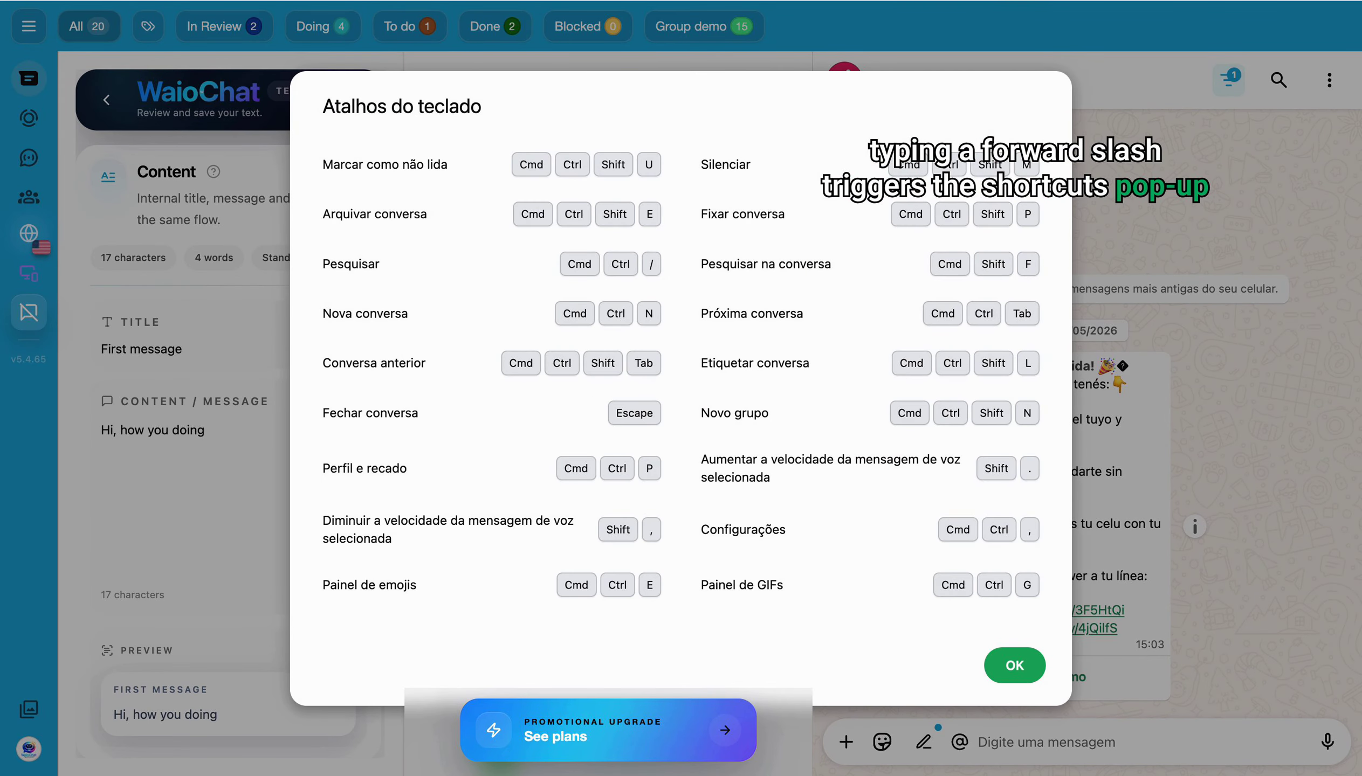
click(179, 466)
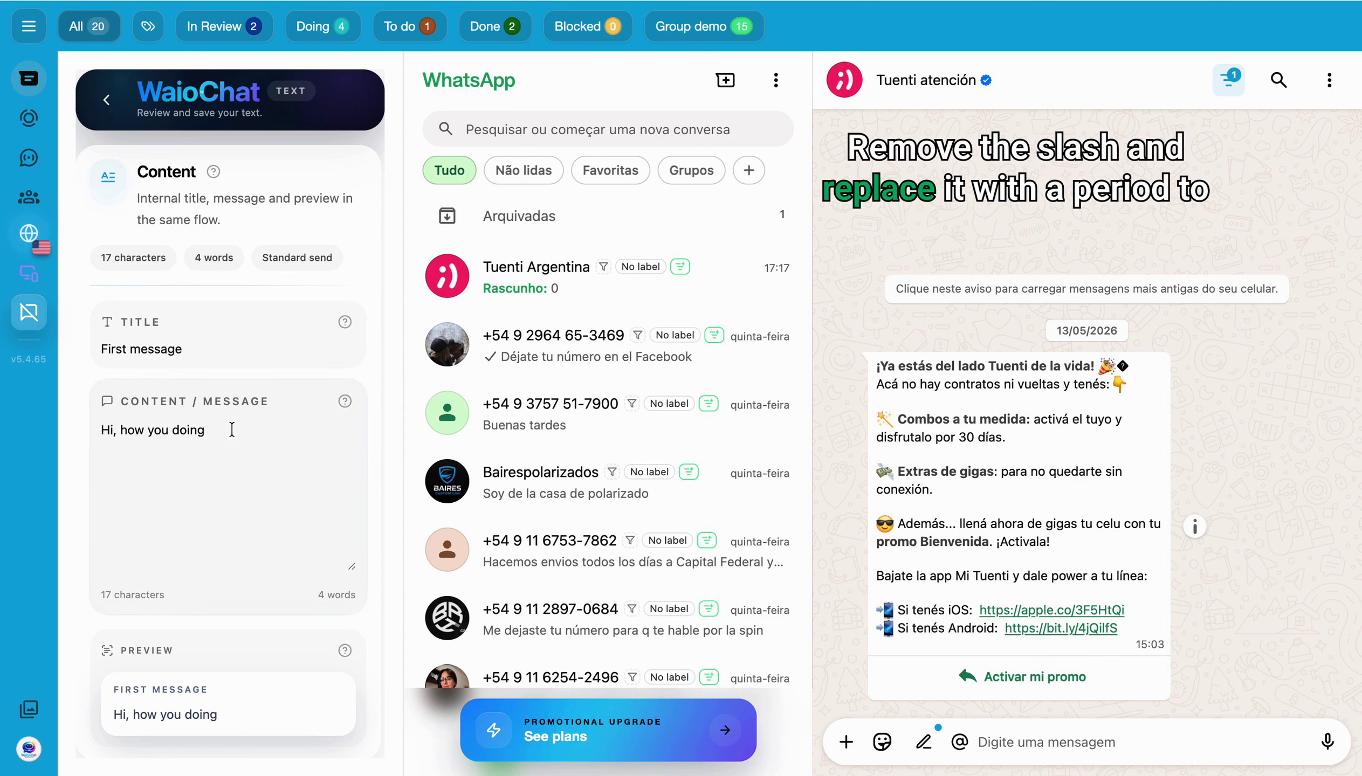
End the message with "..." and read the help note for its preview
text(...)
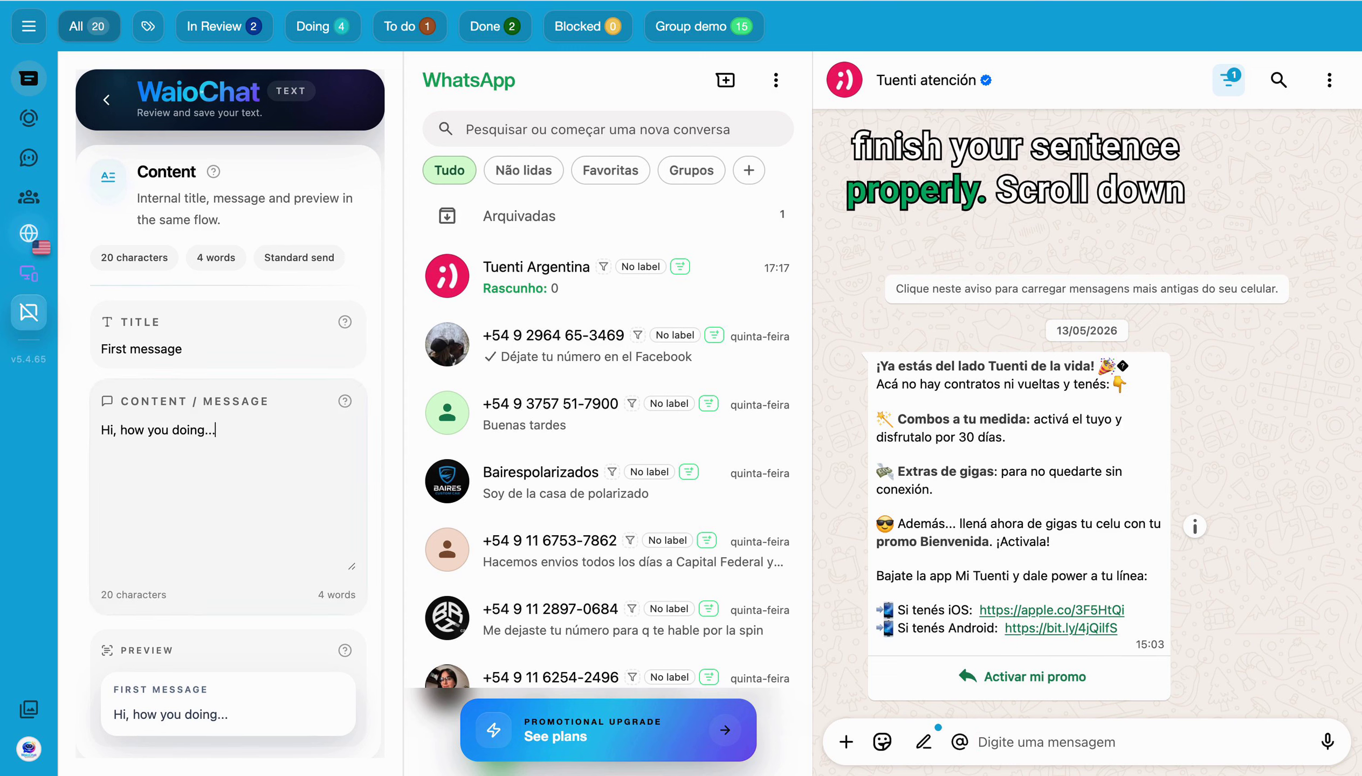
scroll(215, 494, down, 6)
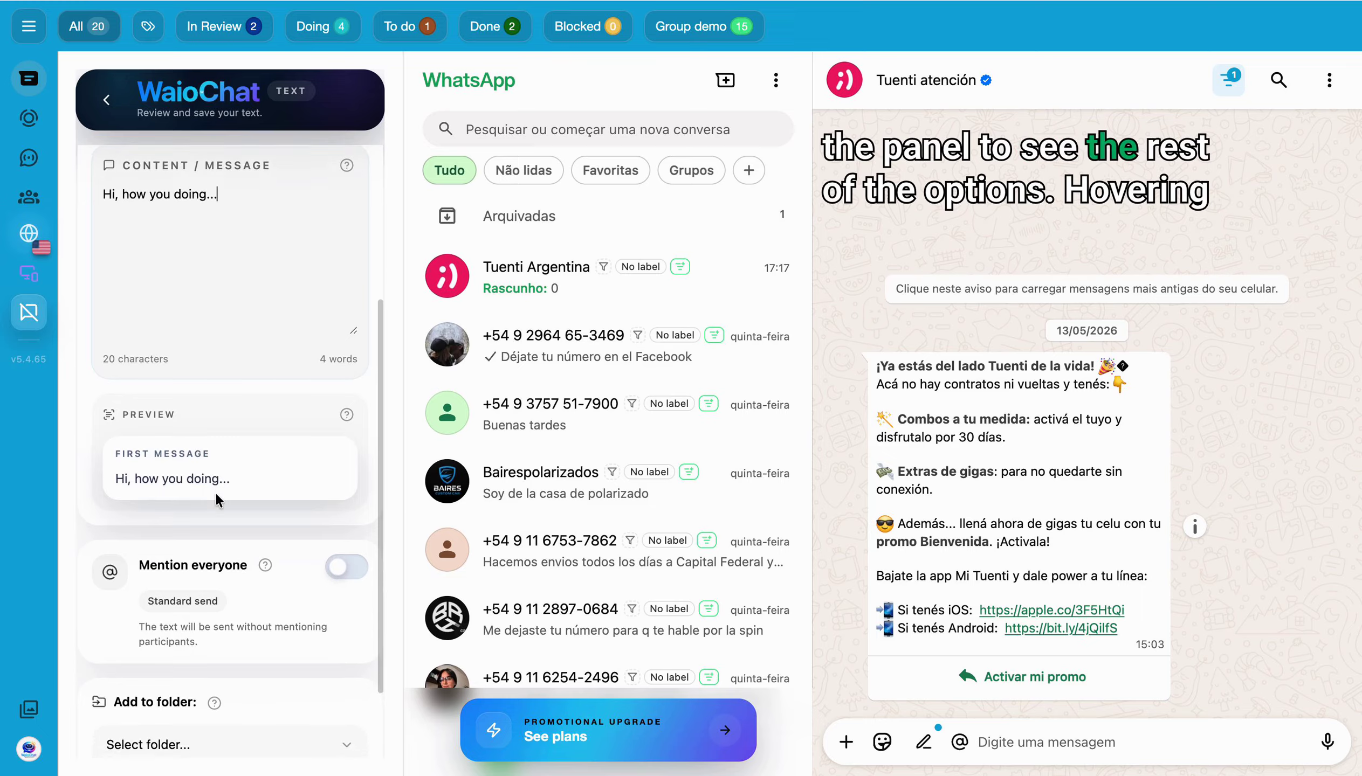
scroll(188, 288, up, 2)
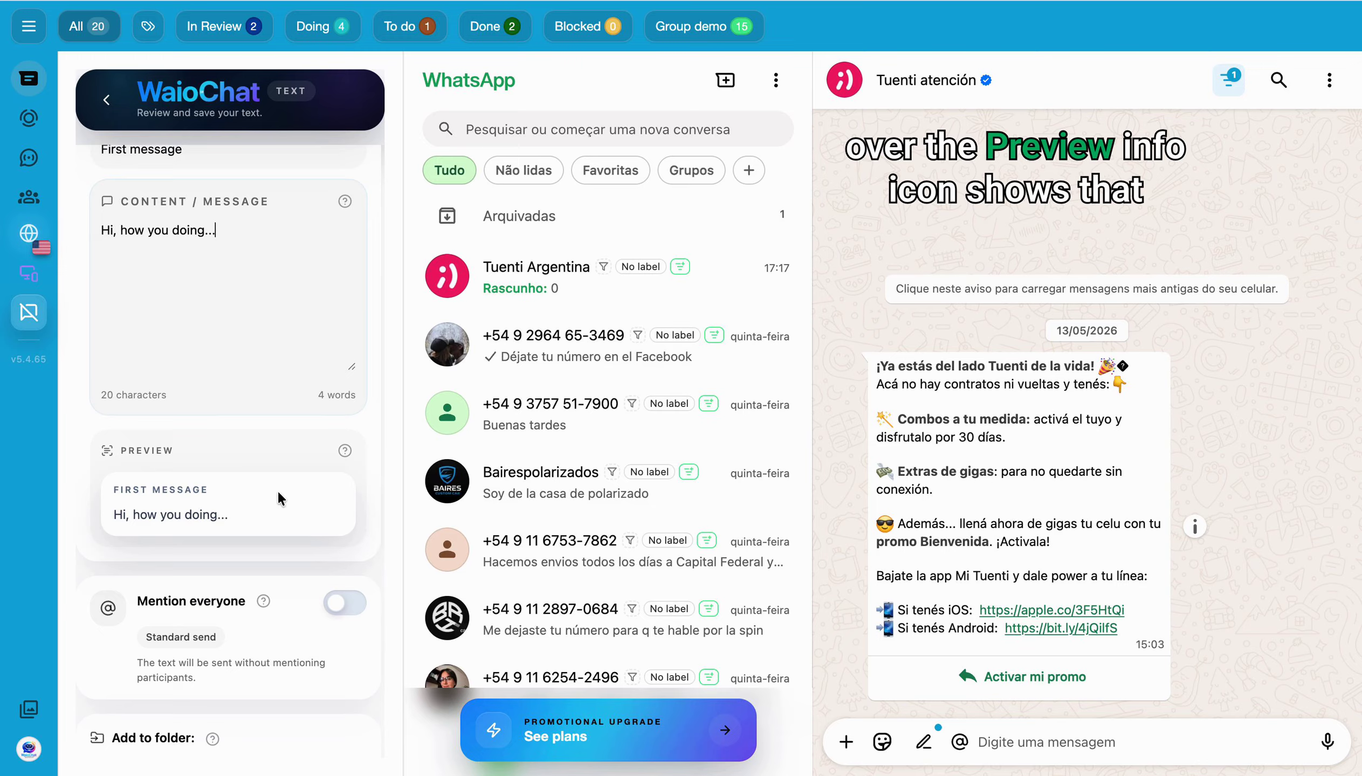
mouse_move(345, 454)
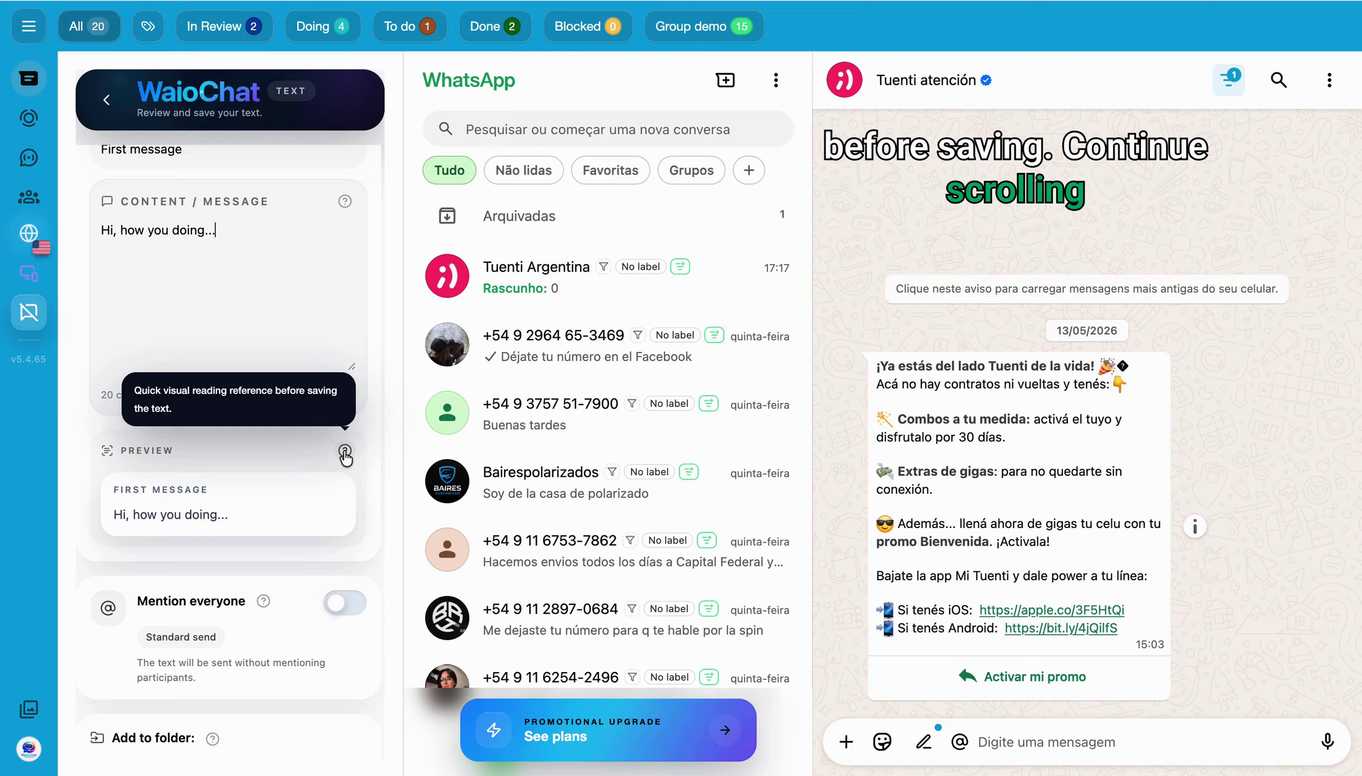
Read the help note for Mention everyone and enable that option for the message
scroll(236, 446, down, 1)
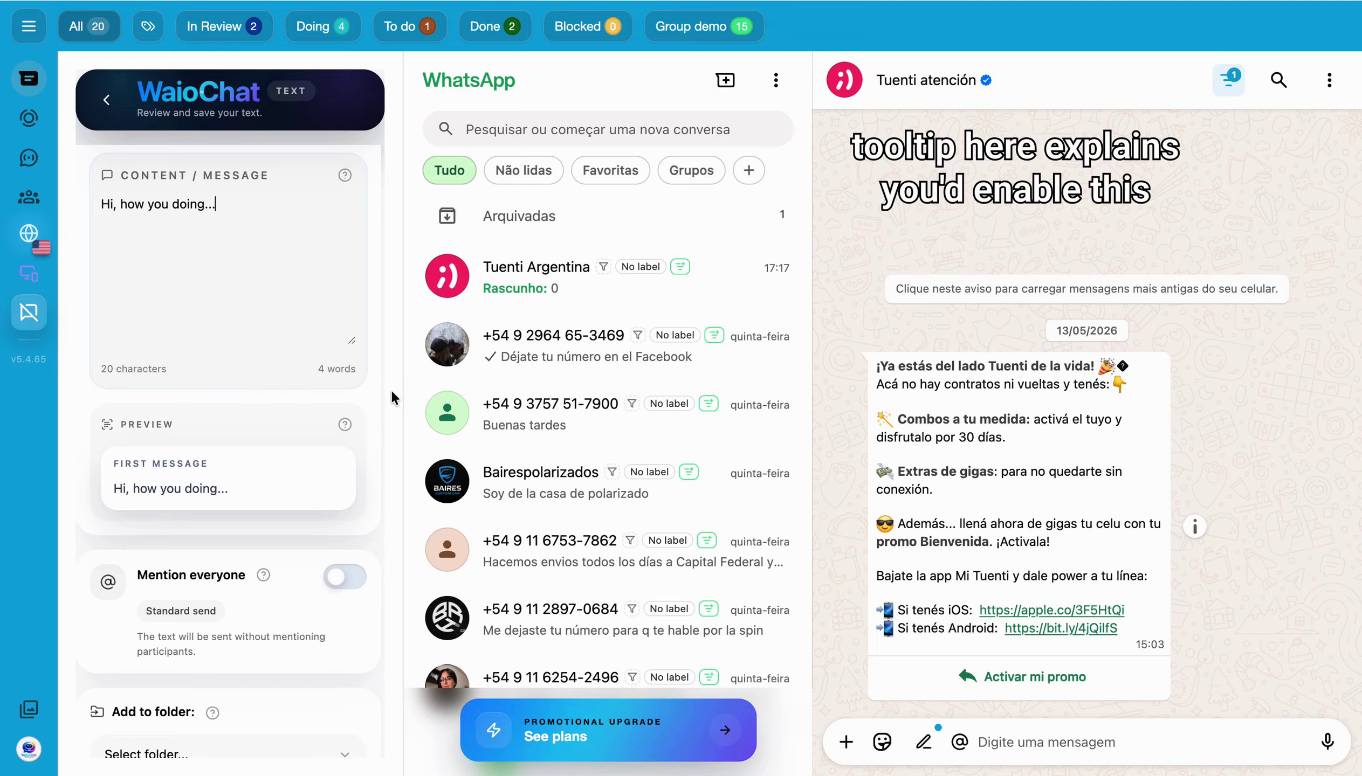
scroll(249, 392, down, 4)
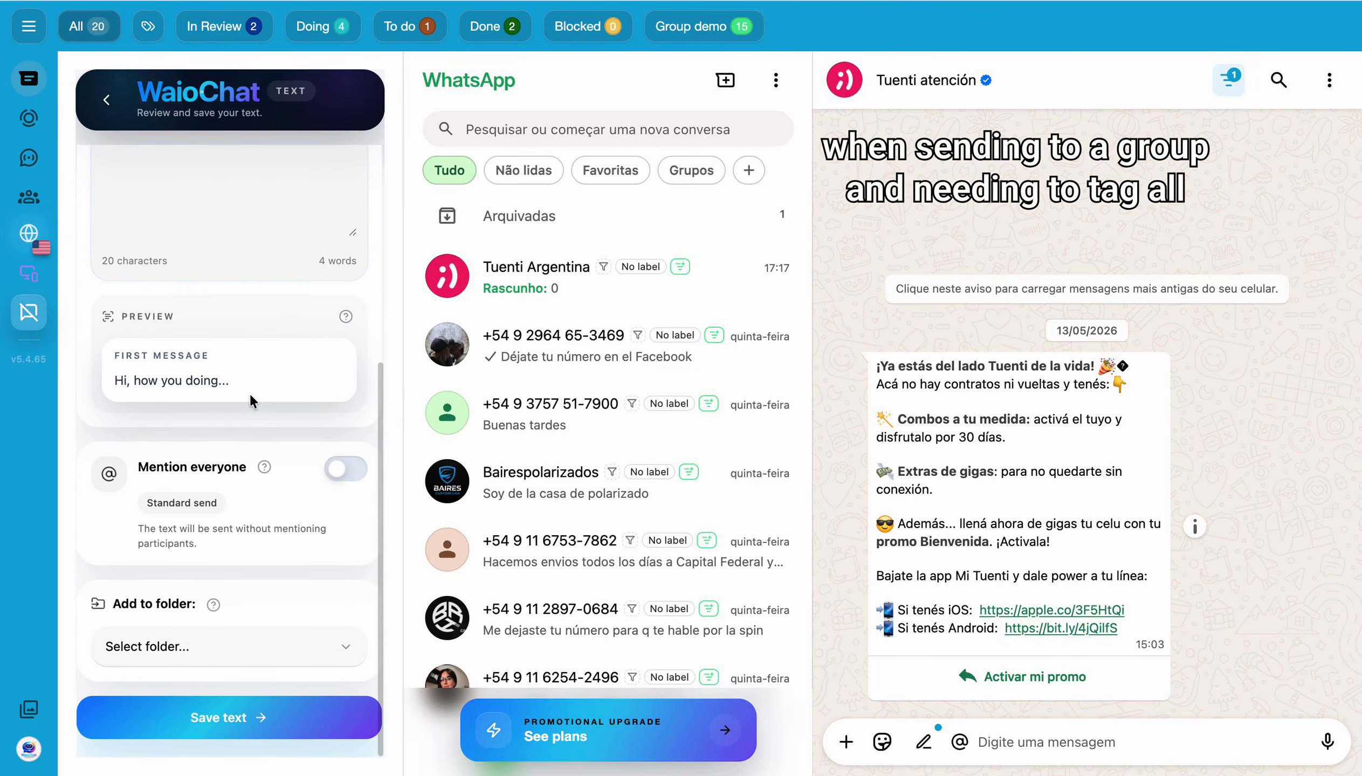
mouse_move(267, 470)
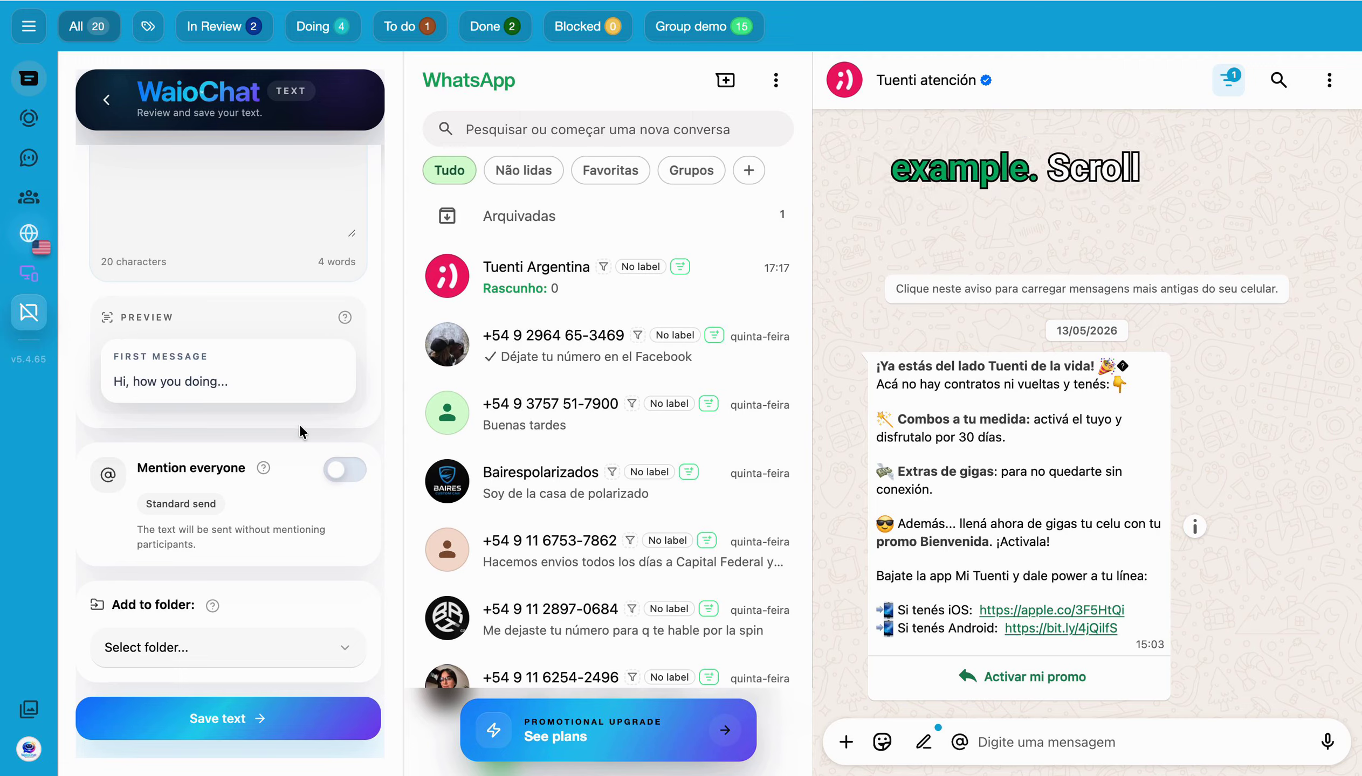
click(341, 476)
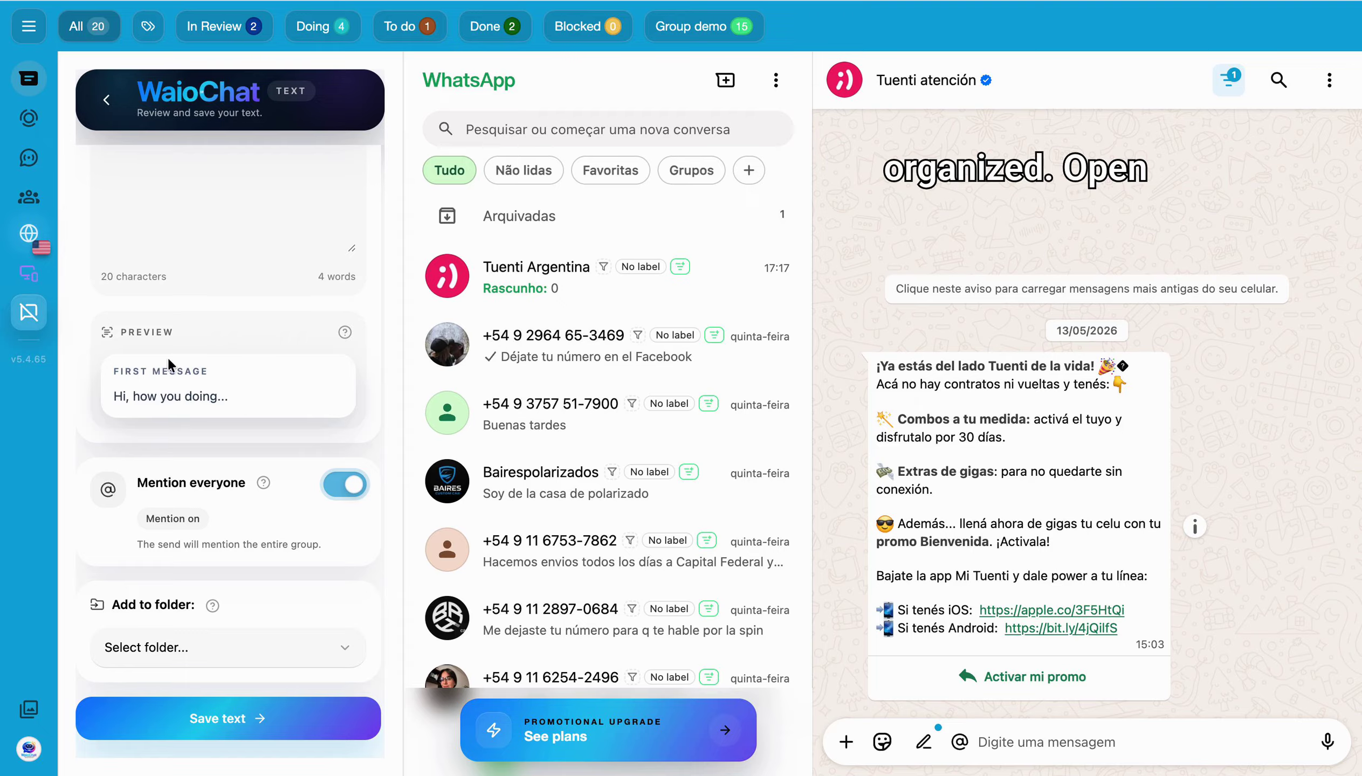
Check the available folders, leave the folder unselected, and save the text
click(219, 643)
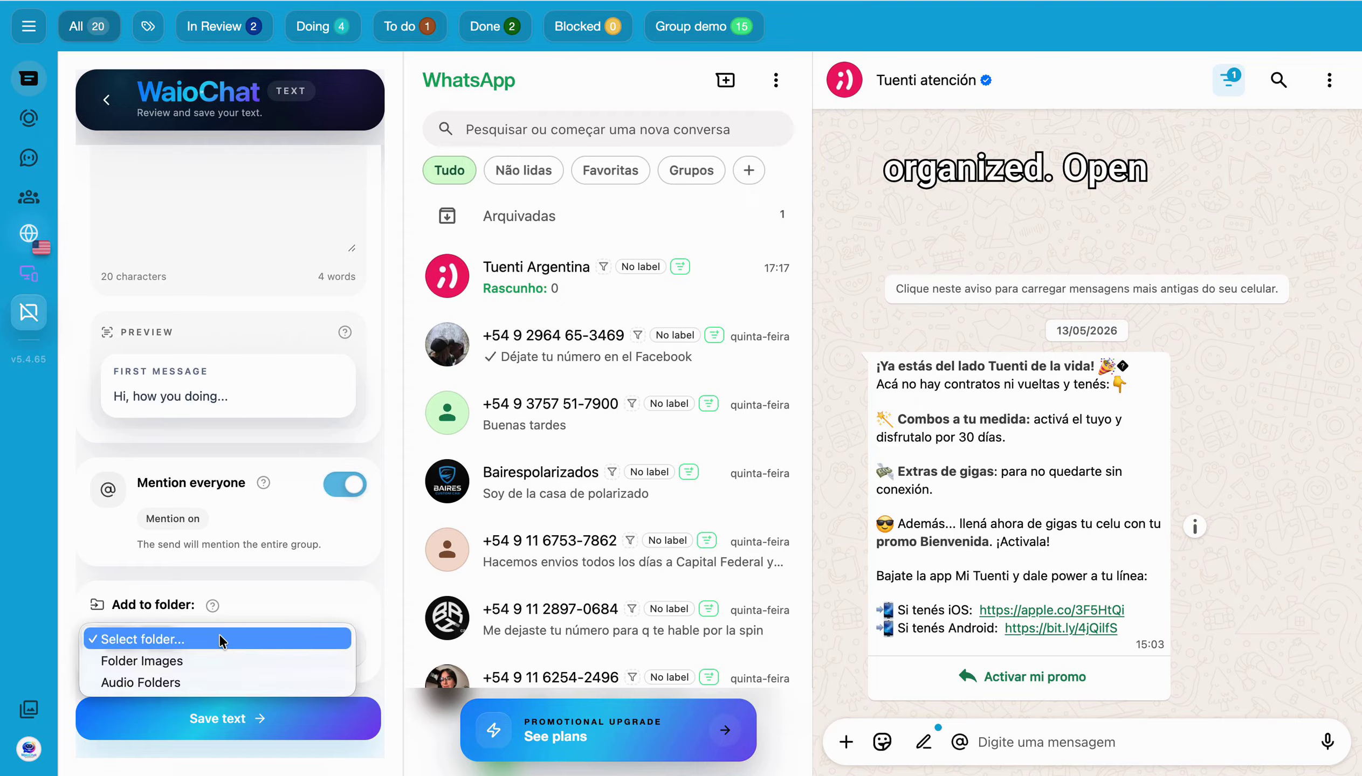
click(251, 599)
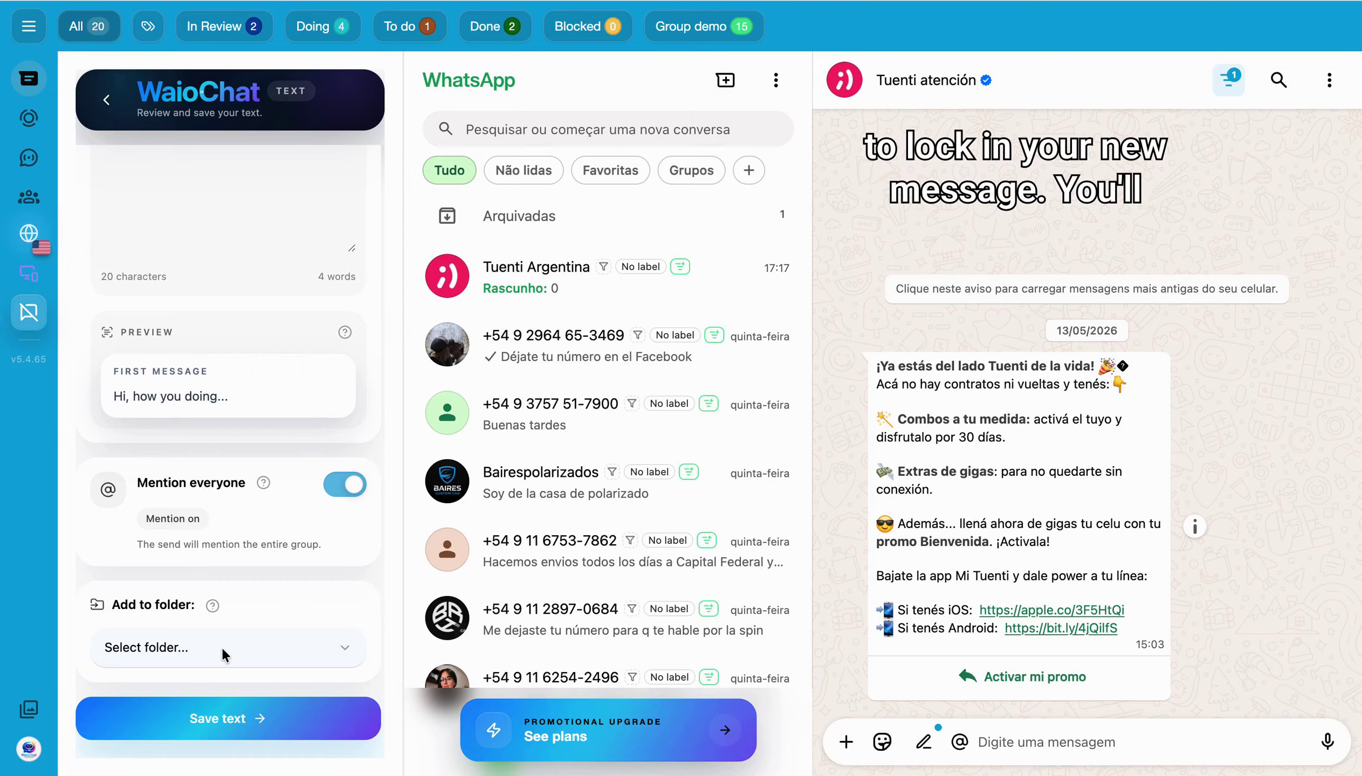
click(246, 720)
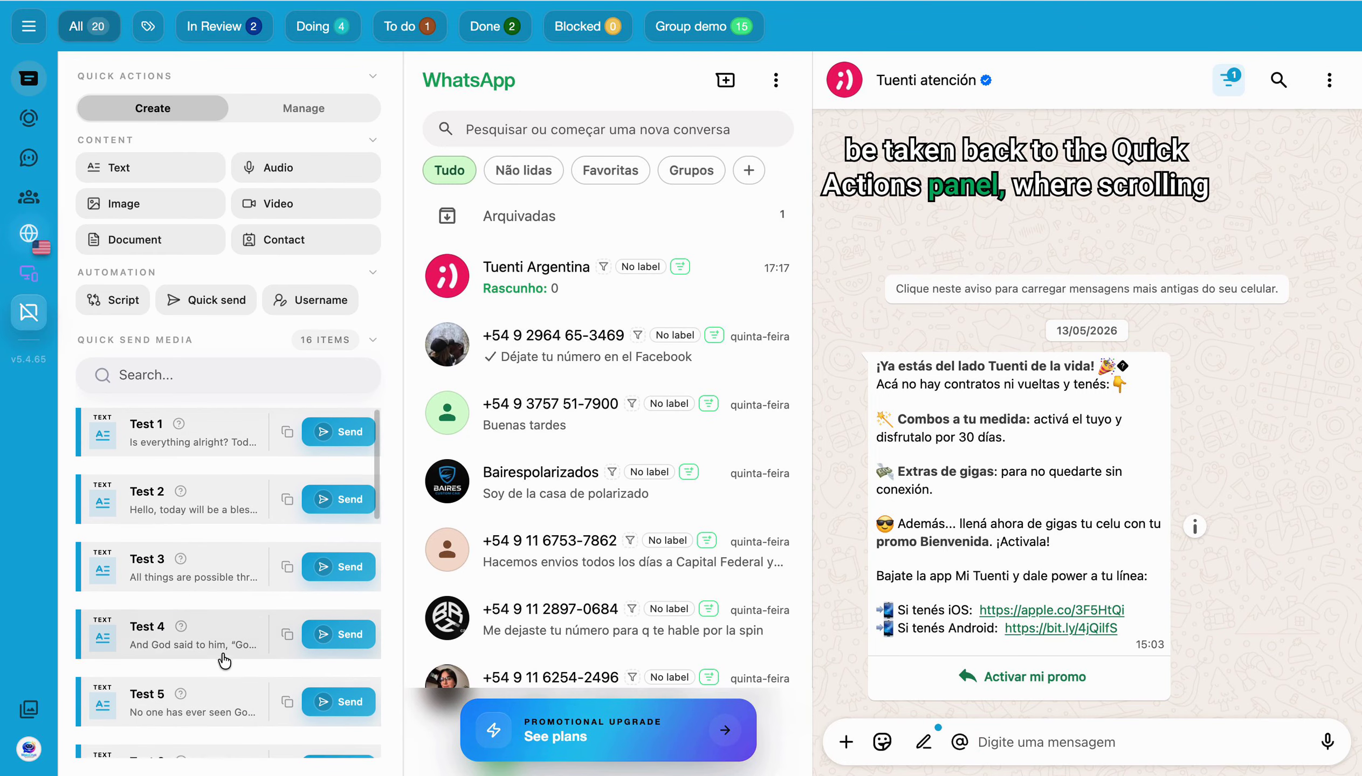
Duplicate the saved "First message" text in the Quick Send Media list and open the copy for editing
scroll(237, 692, down, 10)
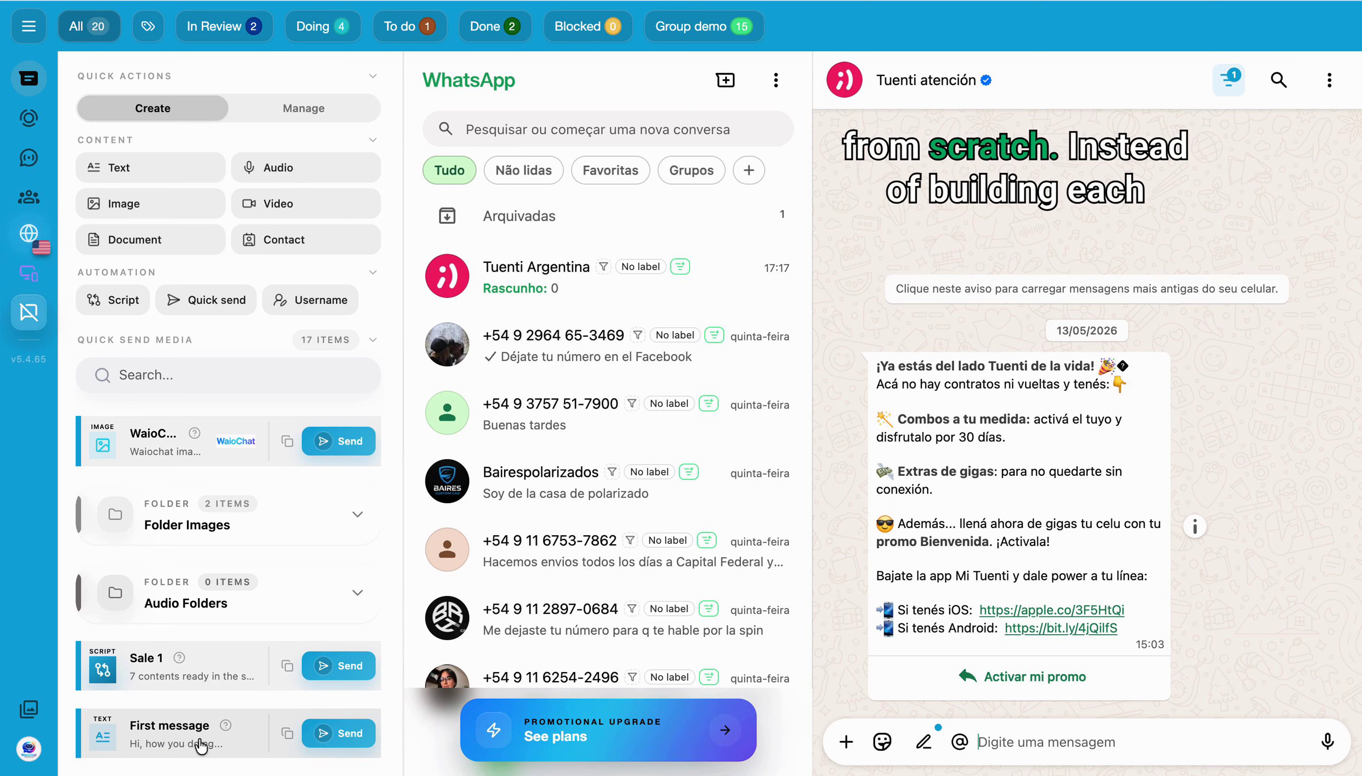
mouse_move(227, 727)
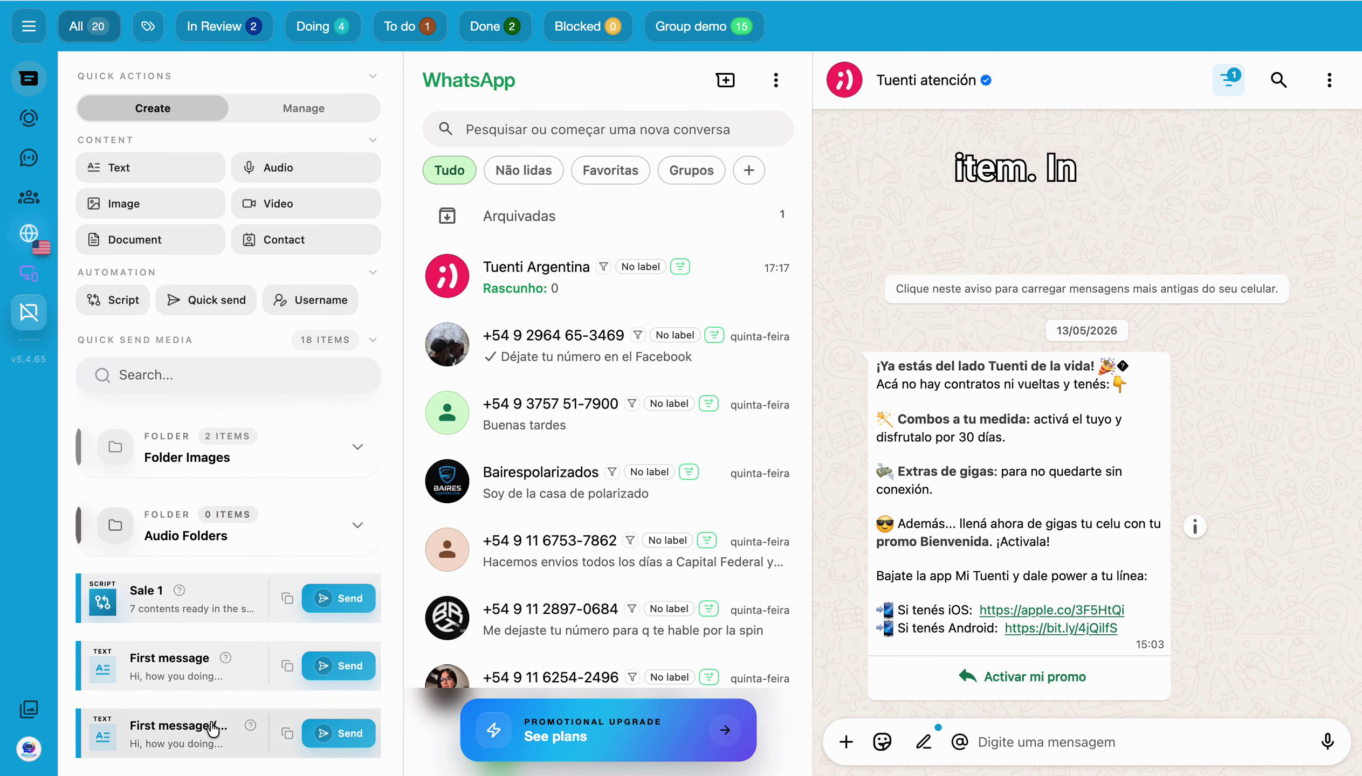
click(193, 746)
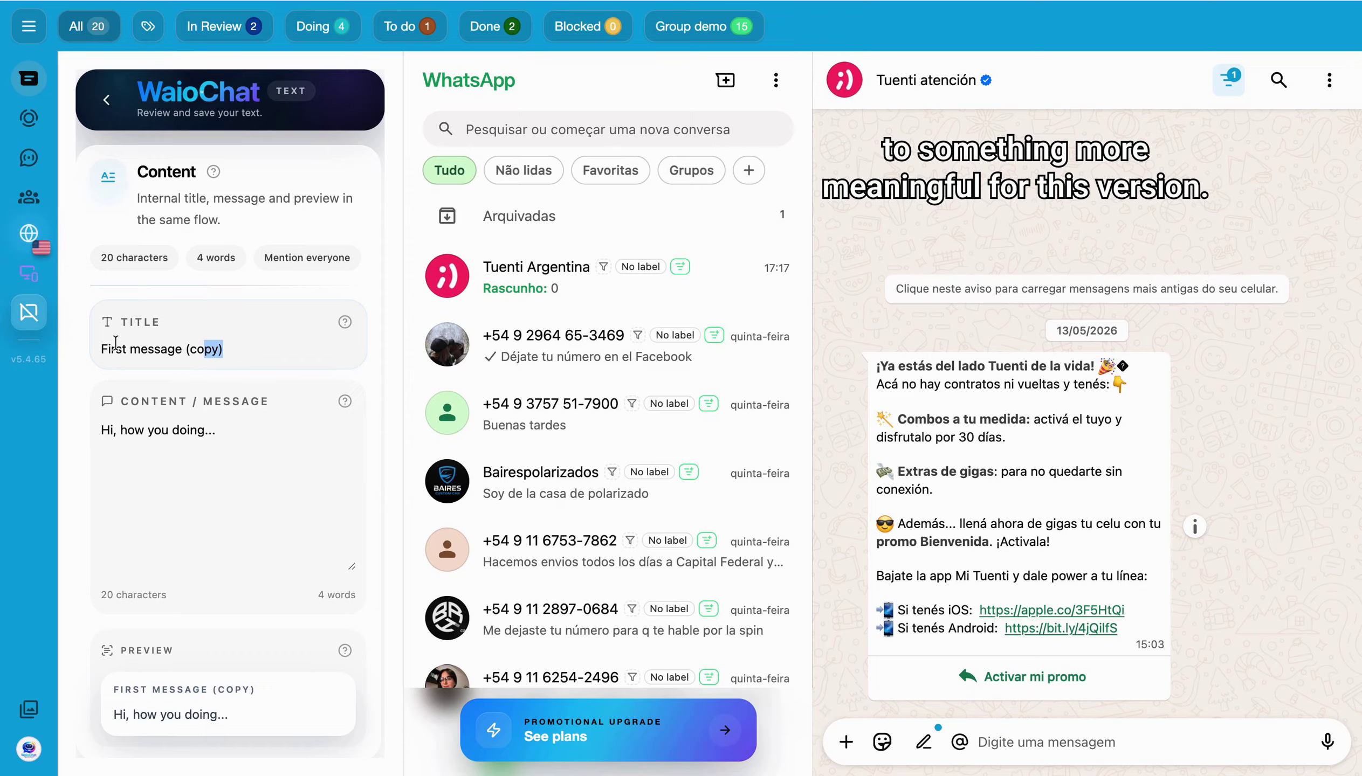
Save the copied text with the title "Second message" and the message "Hi, how you doing today..."
text(Second)
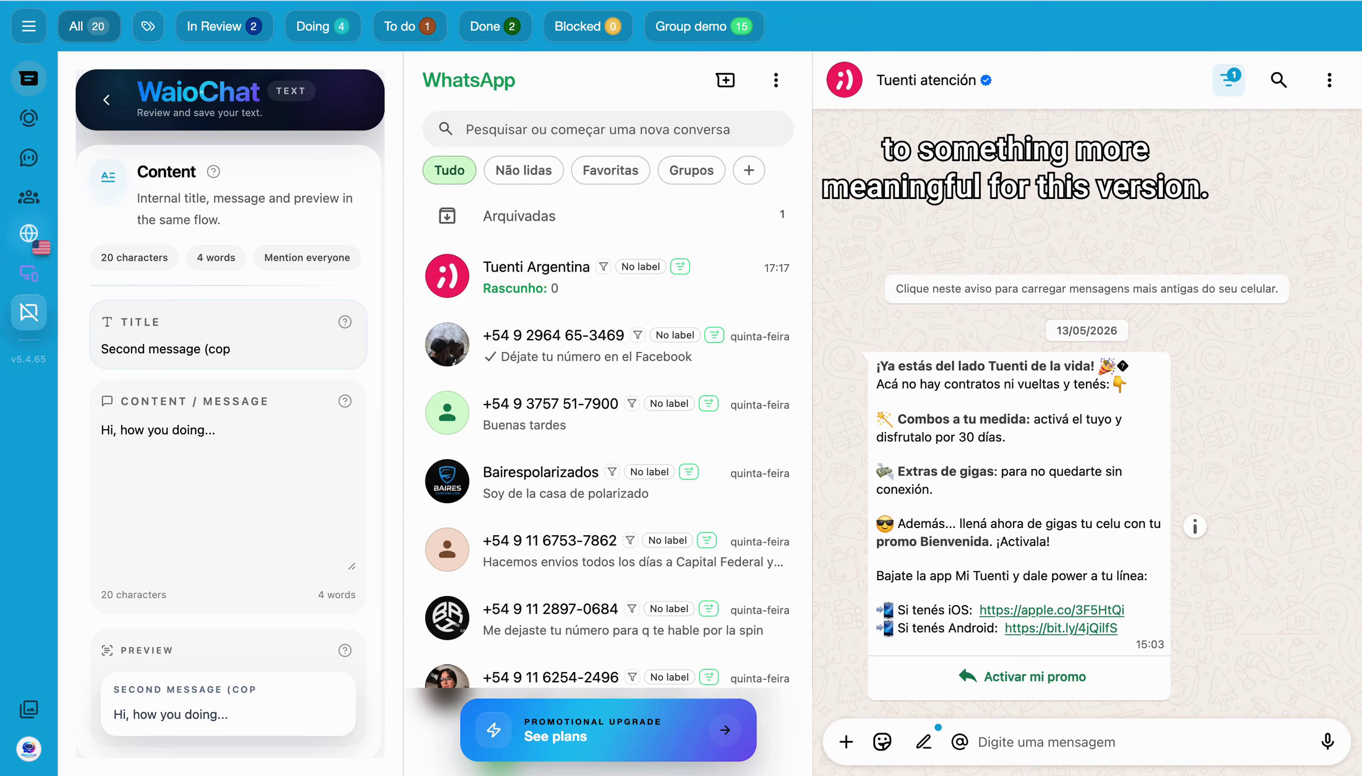
key(BackSpace)
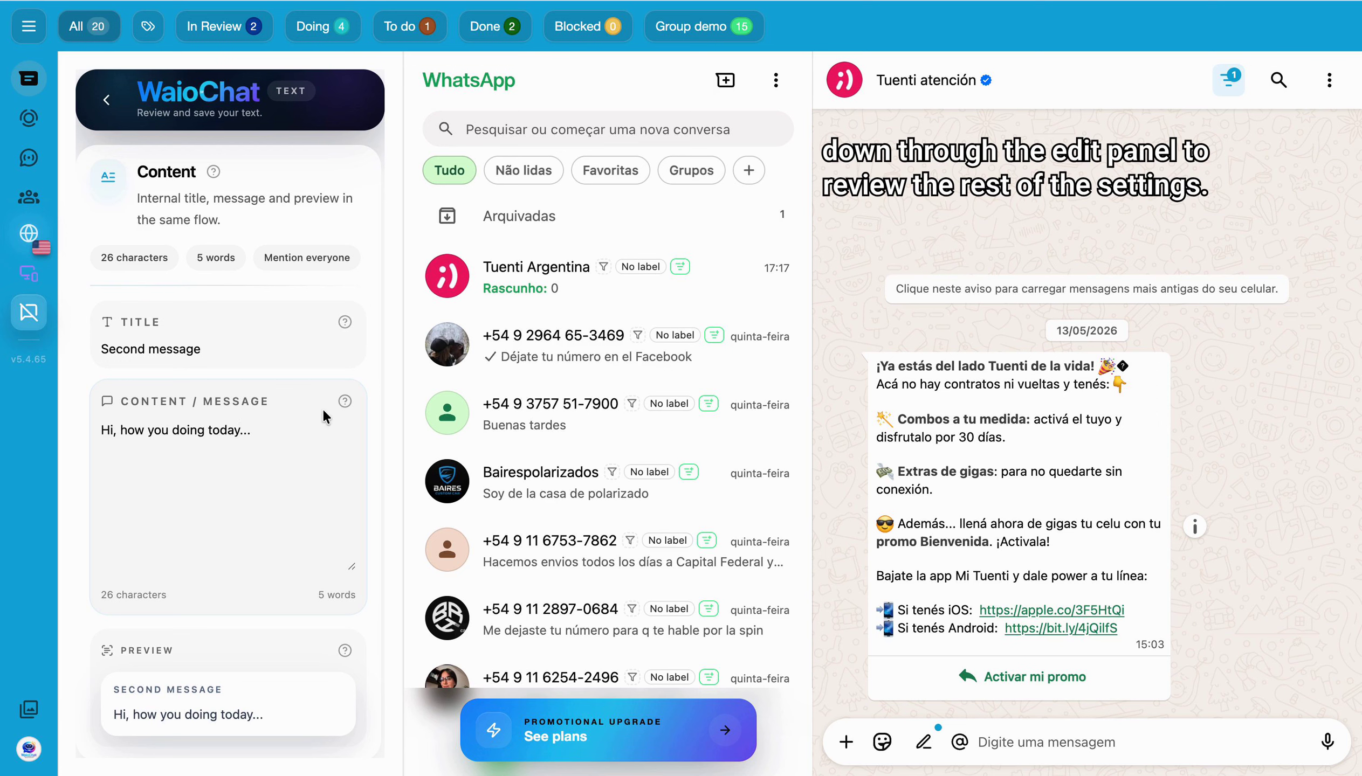
scroll(236, 510, down, 3)
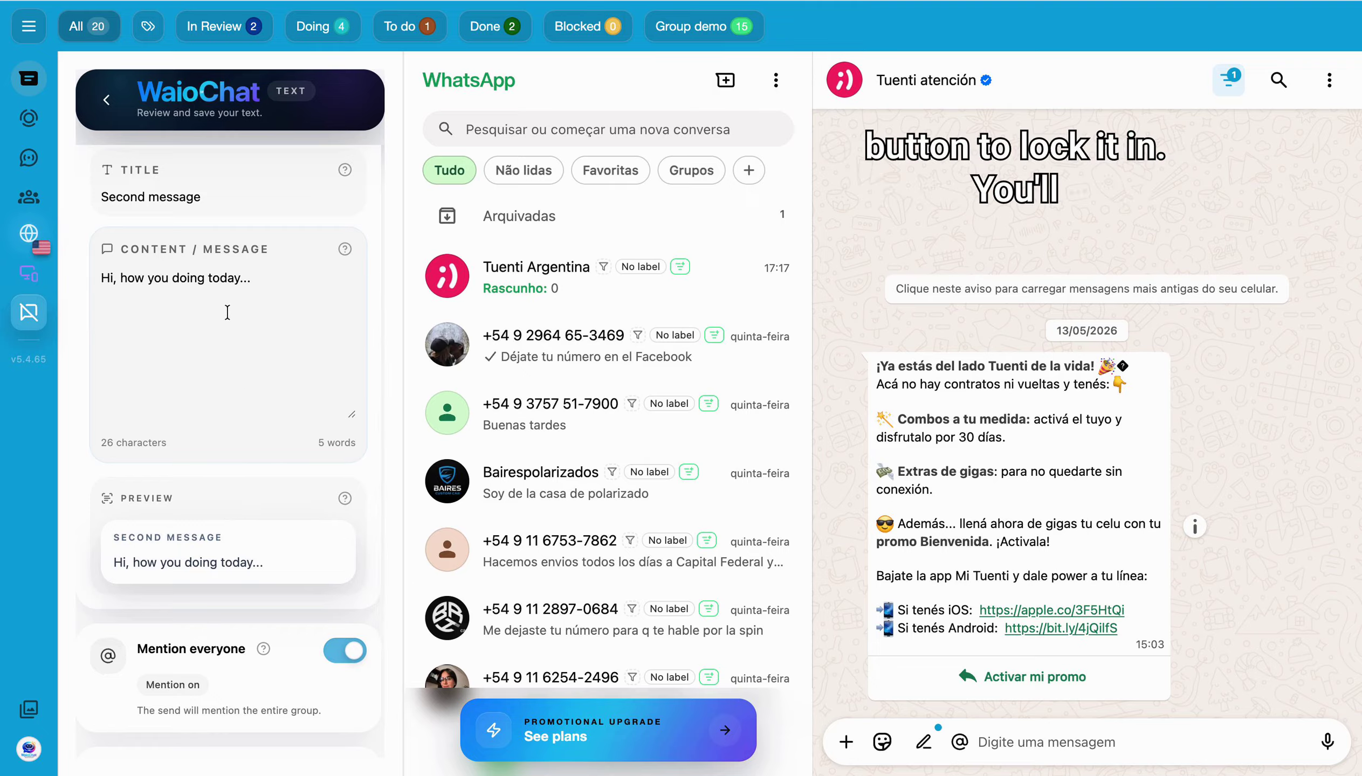
scroll(212, 513, down, 1)
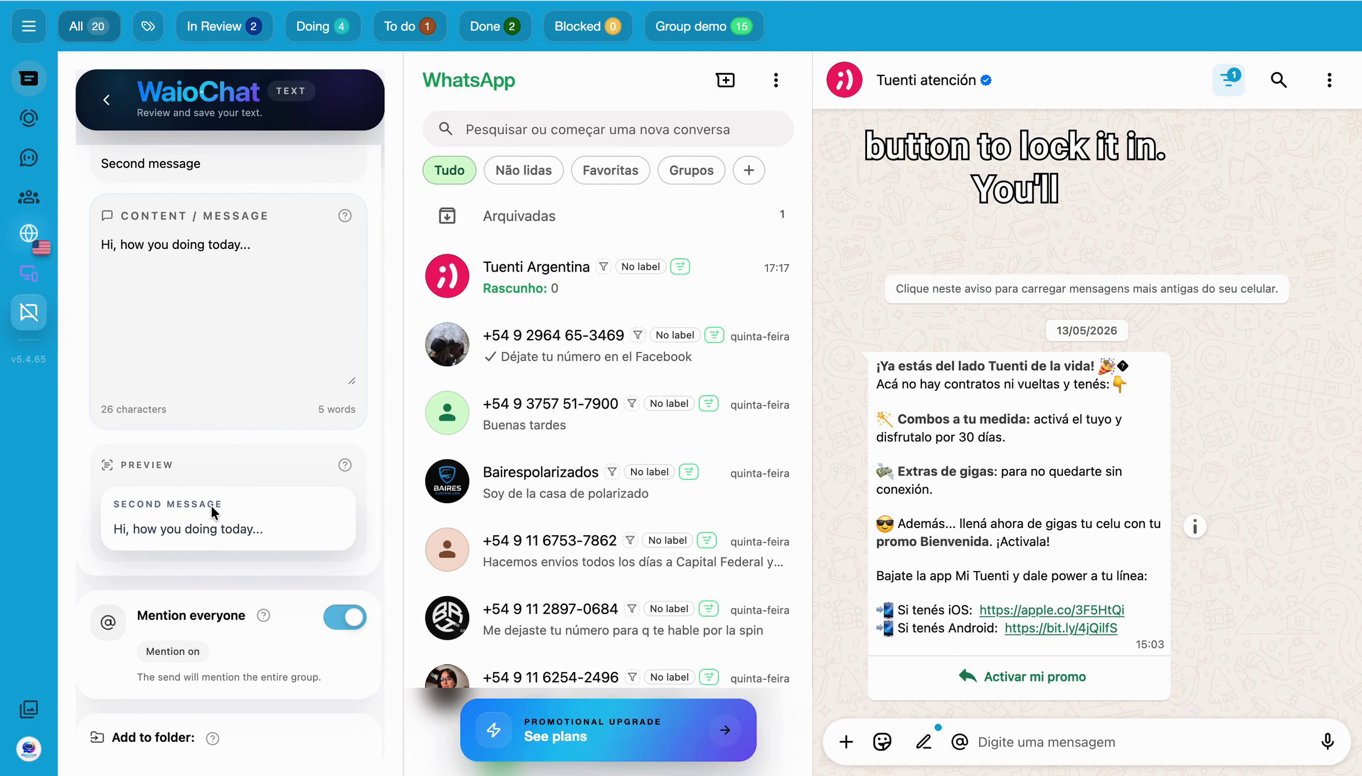
scroll(221, 532, down, 3)
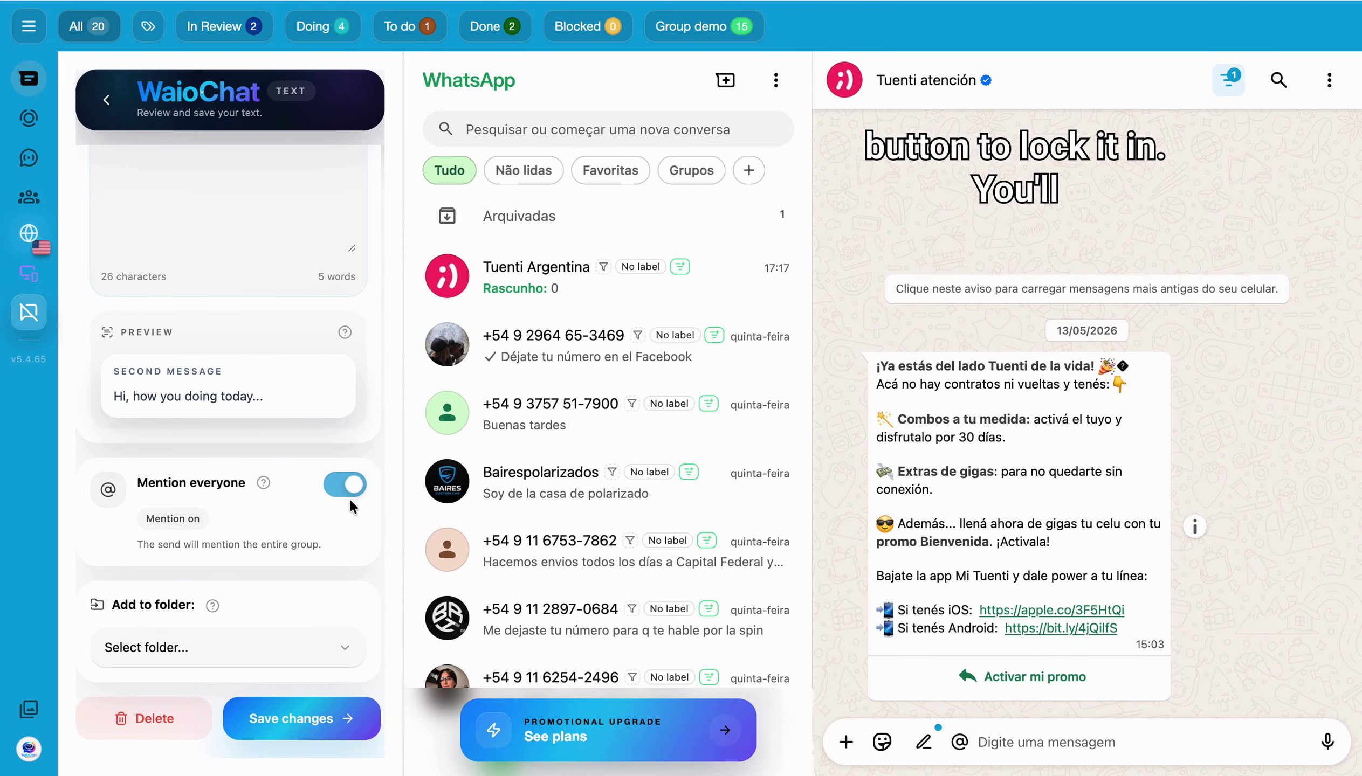
click(293, 720)
Duplicate the "Second message" text in the Quick Send Media list and open its copy for editing
scroll(214, 669, down, 10)
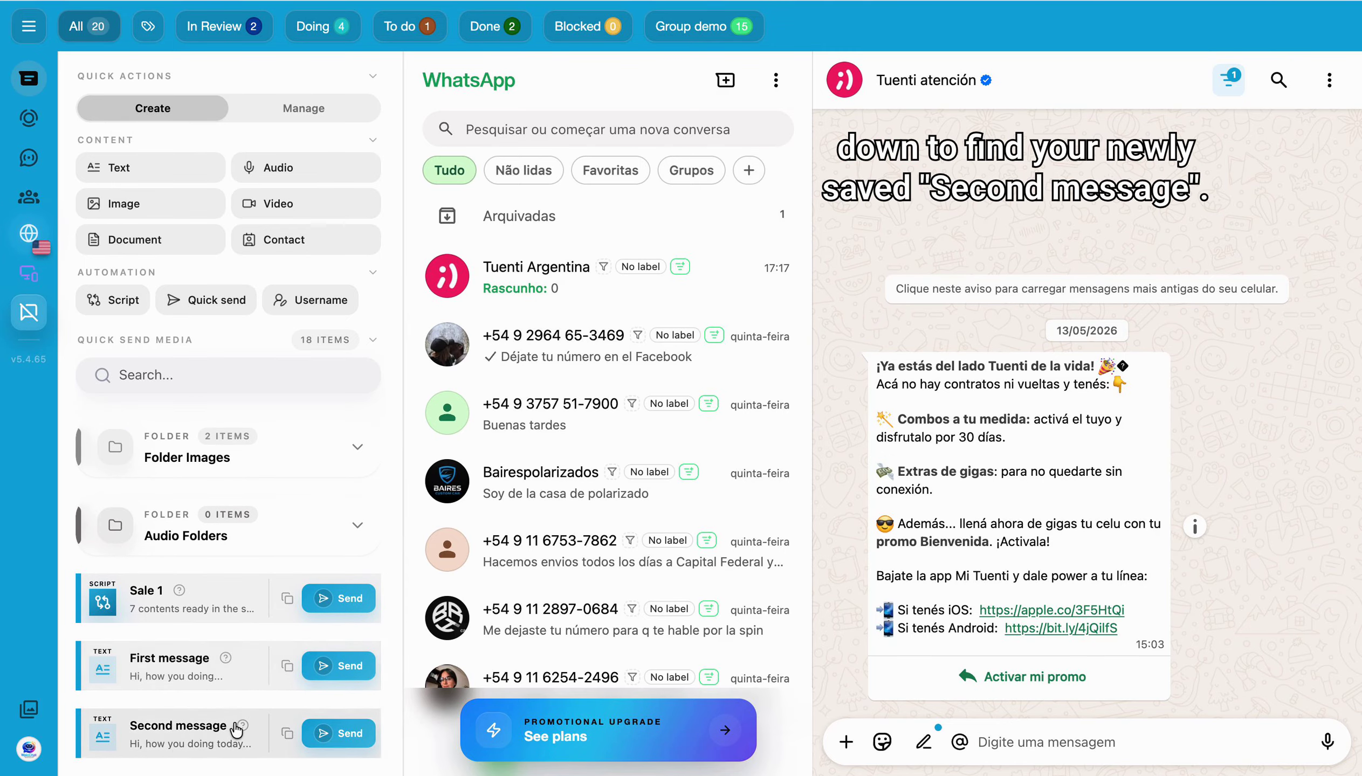
click(287, 738)
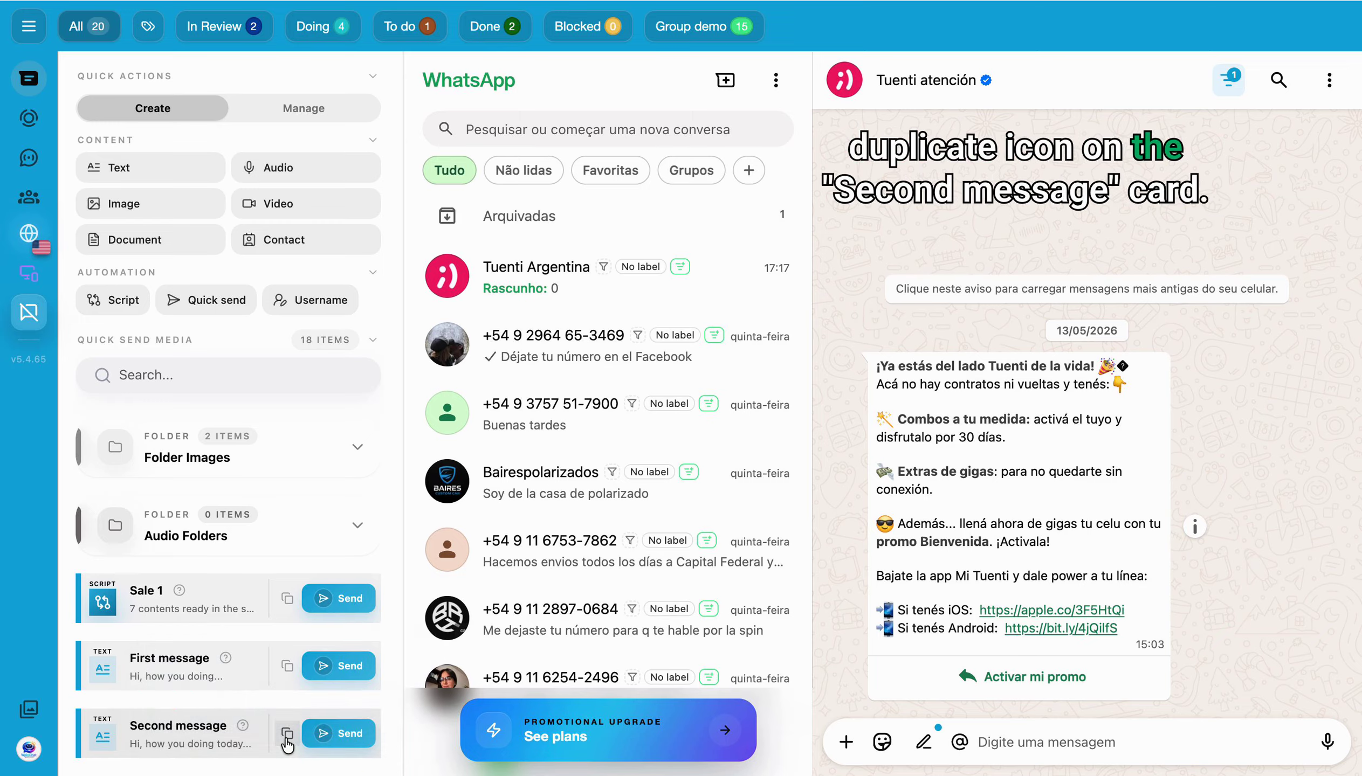
click(288, 738)
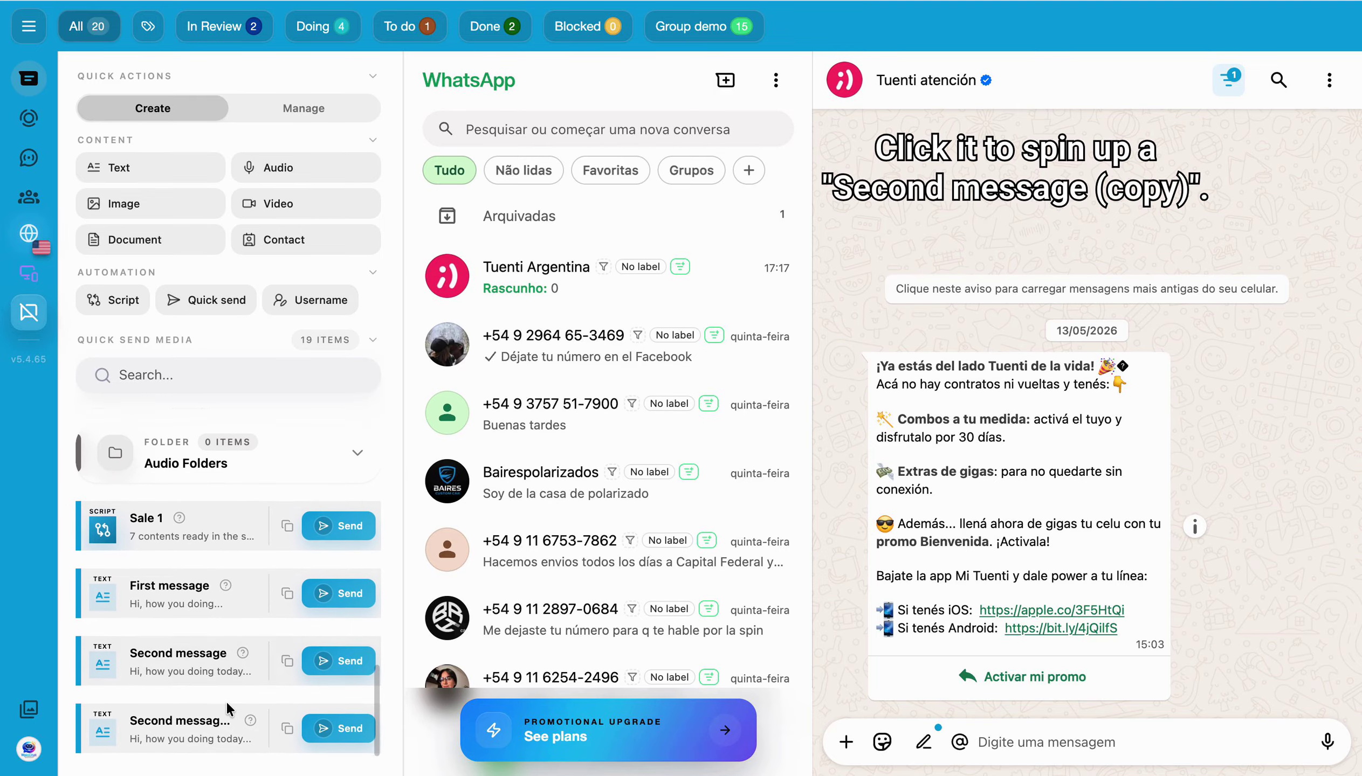
click(215, 745)
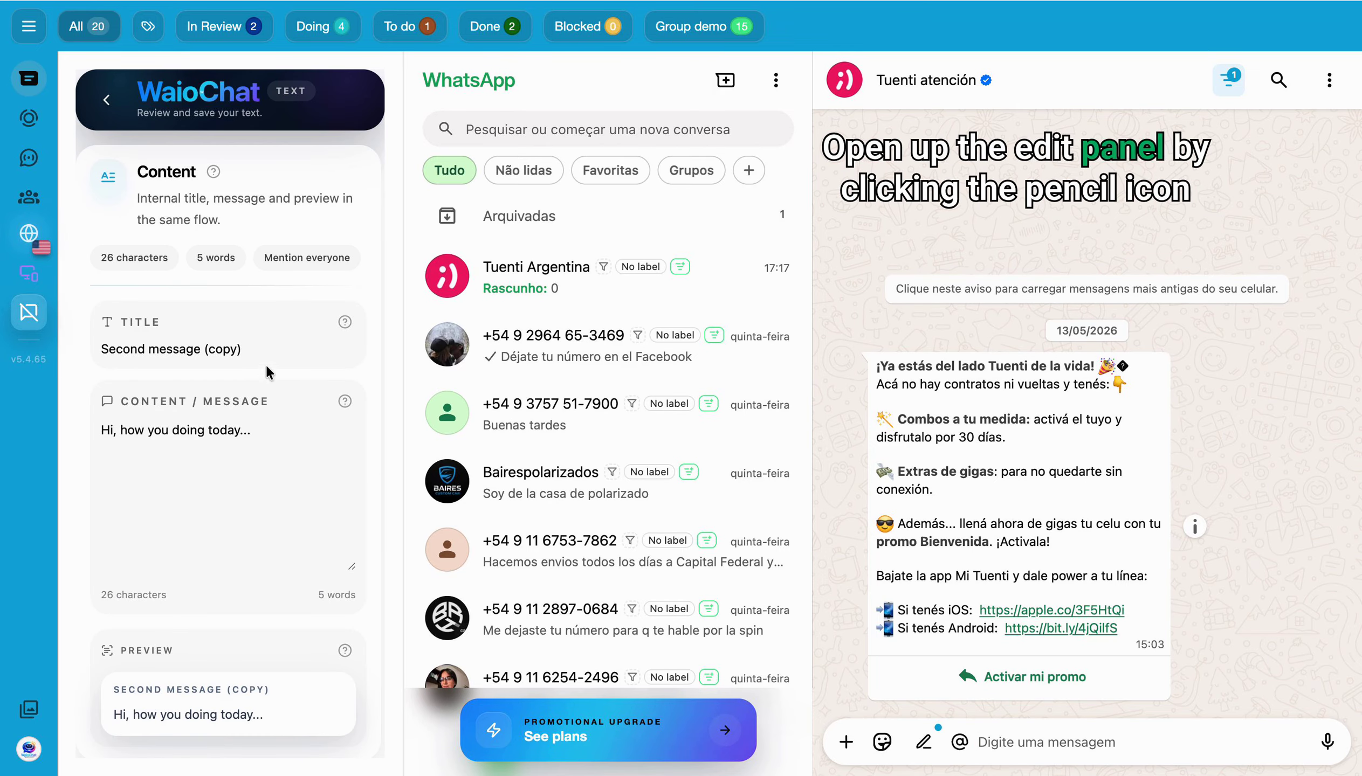
Change the title of the new copy to "Third message"
double_click(129, 347)
text(Third)
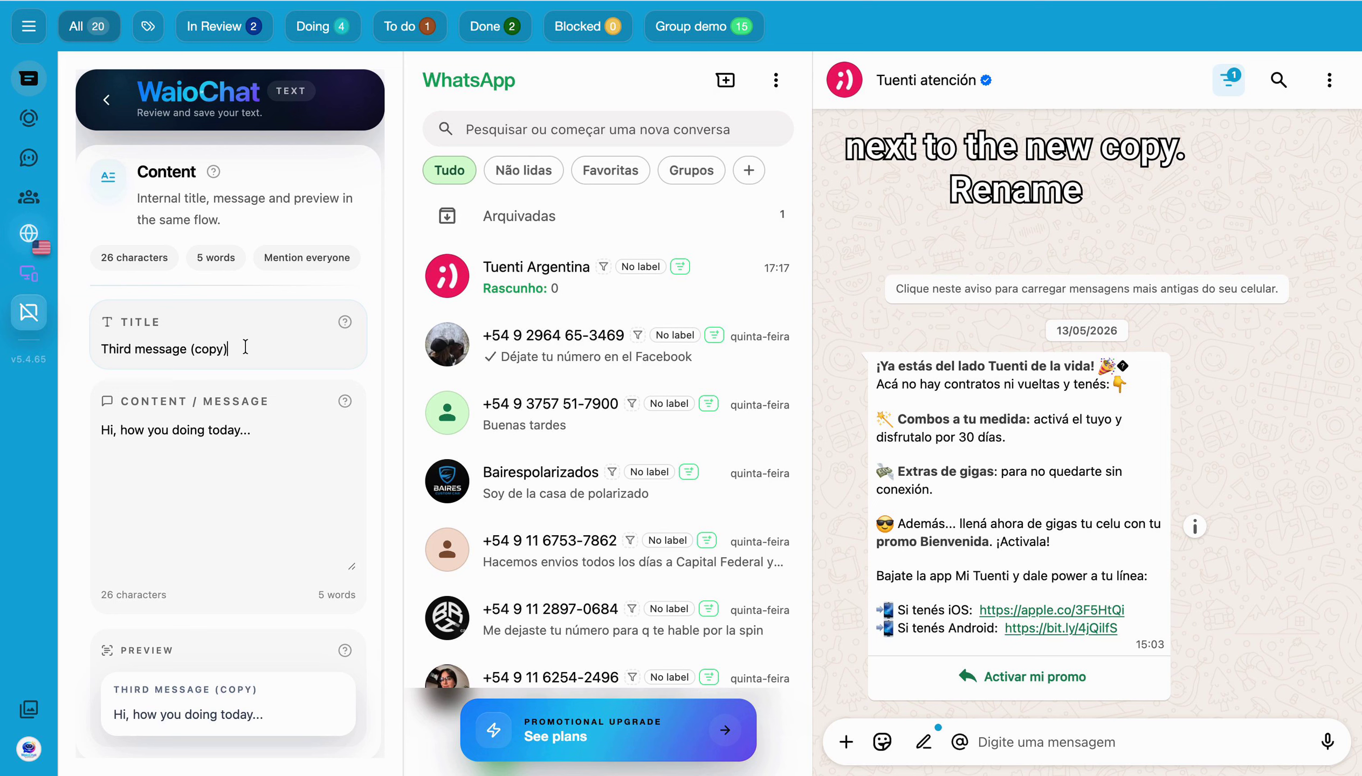
key(BackSpace)
key(BackSpace)
key(BackSpace)
key(BackSpace)
key(BackSpace)
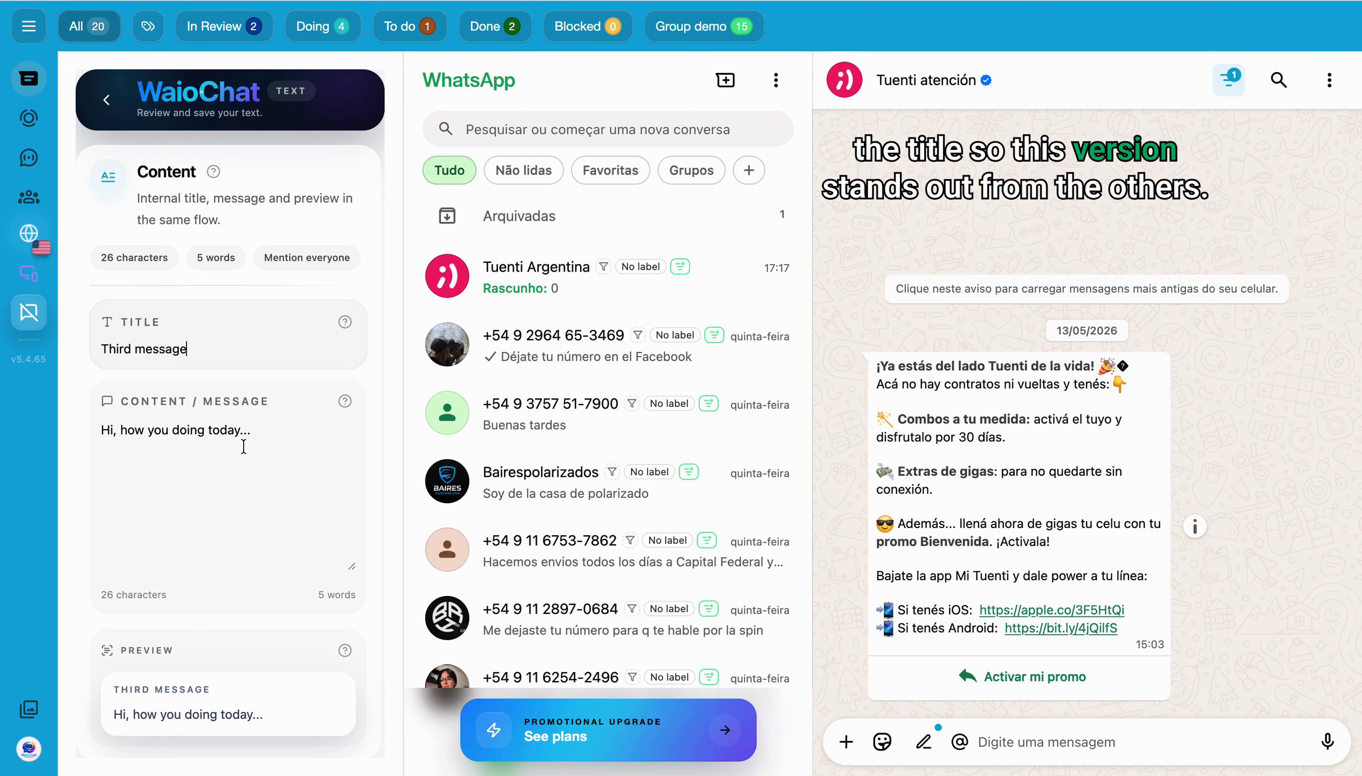
Extend the message to "Hi, how you doing today and tomorrow..." and save the changes
click(116, 431)
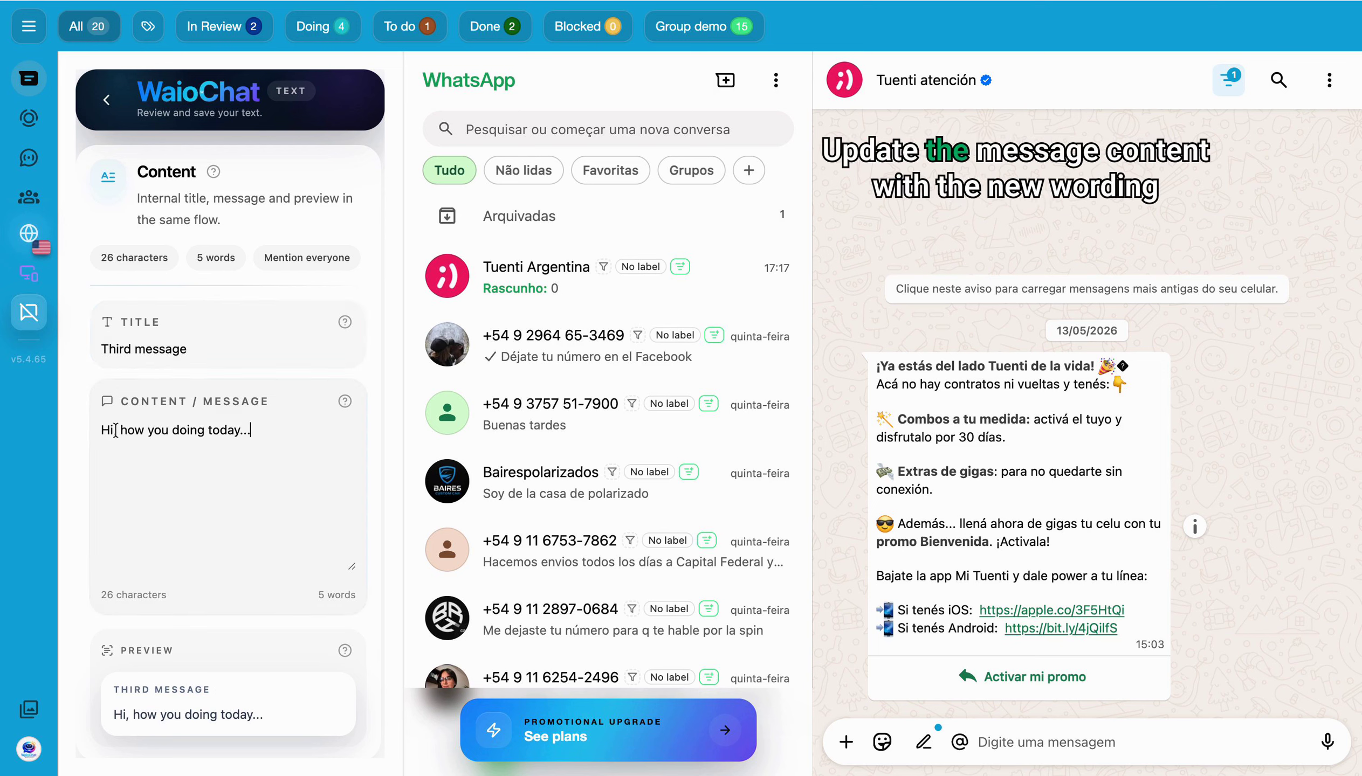
click(246, 430)
text(and tomor)
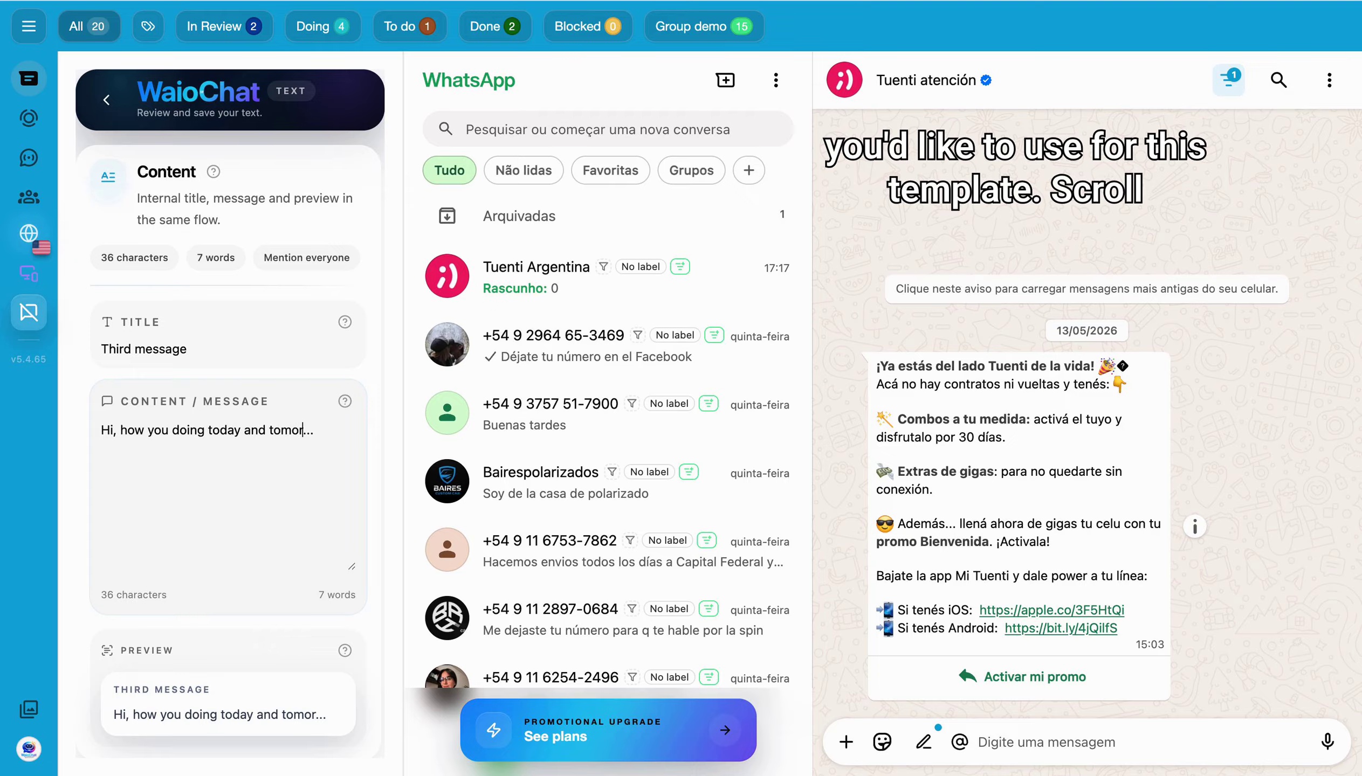
text(row)
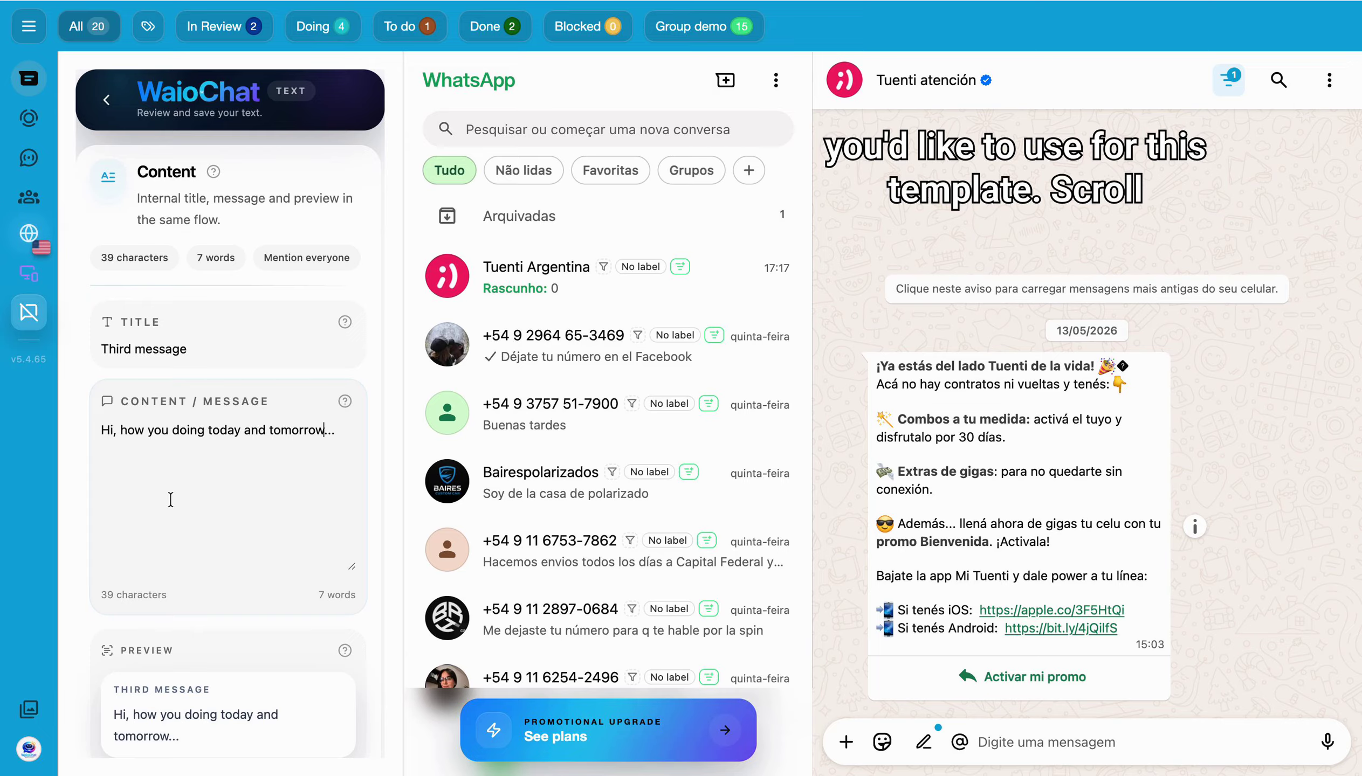
scroll(171, 500, down, 6)
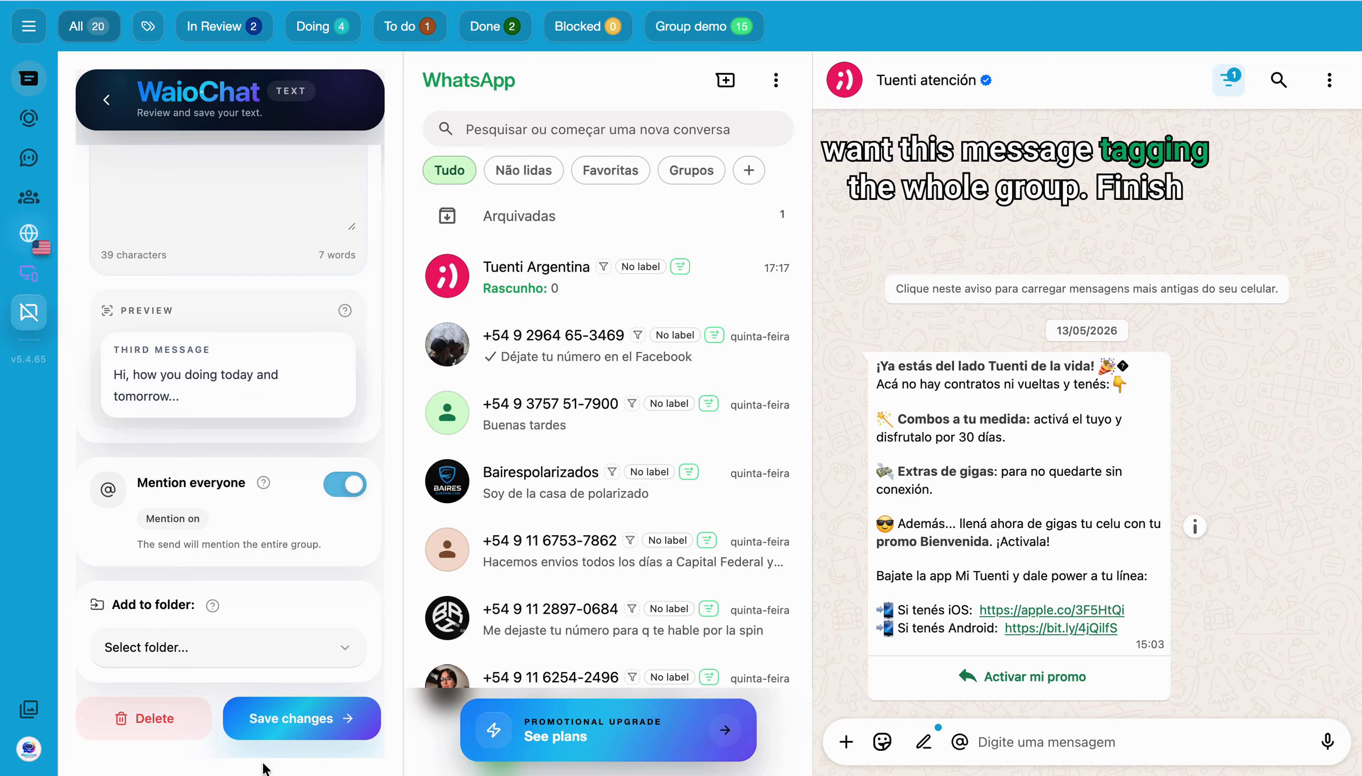
click(297, 722)
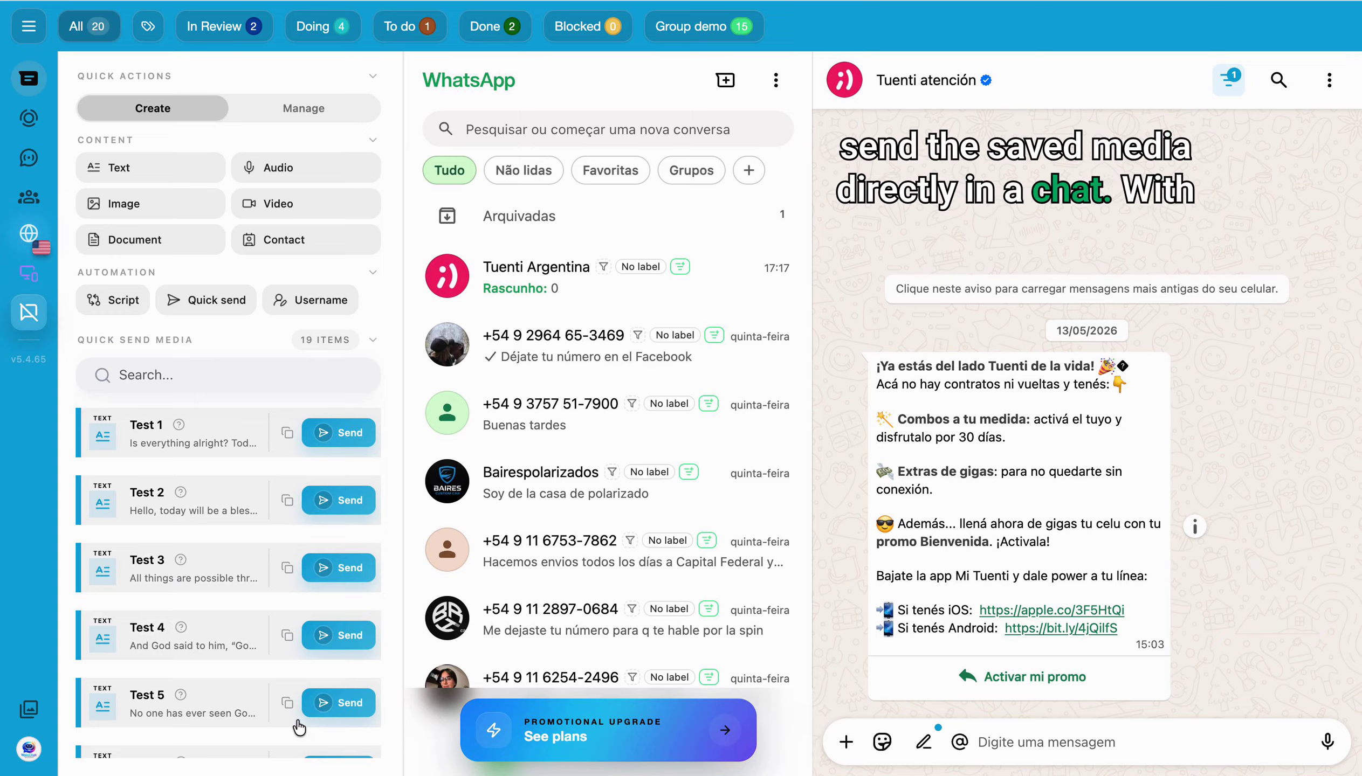
Send the saved "Third message" text to the open Tuenti atención chat
scroll(237, 690, down, 15)
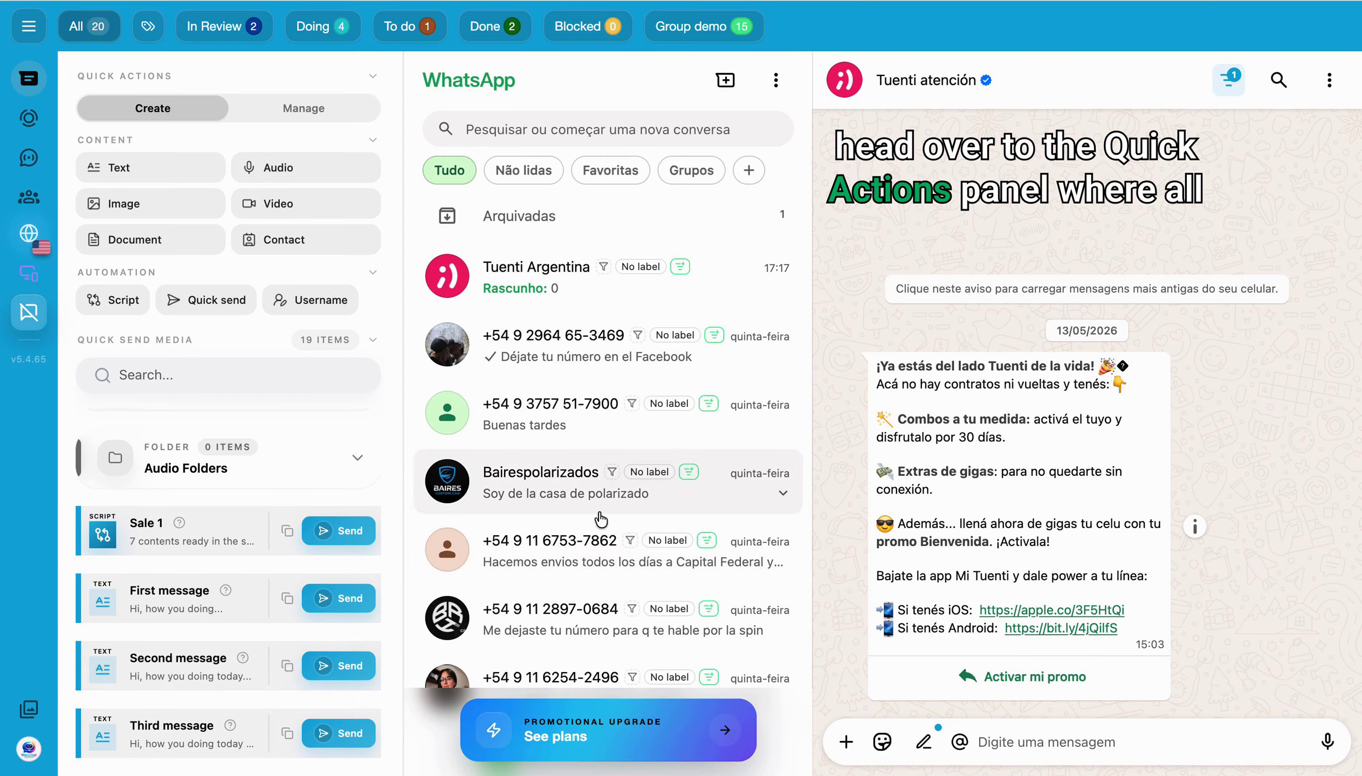
scroll(601, 516, down, 8)
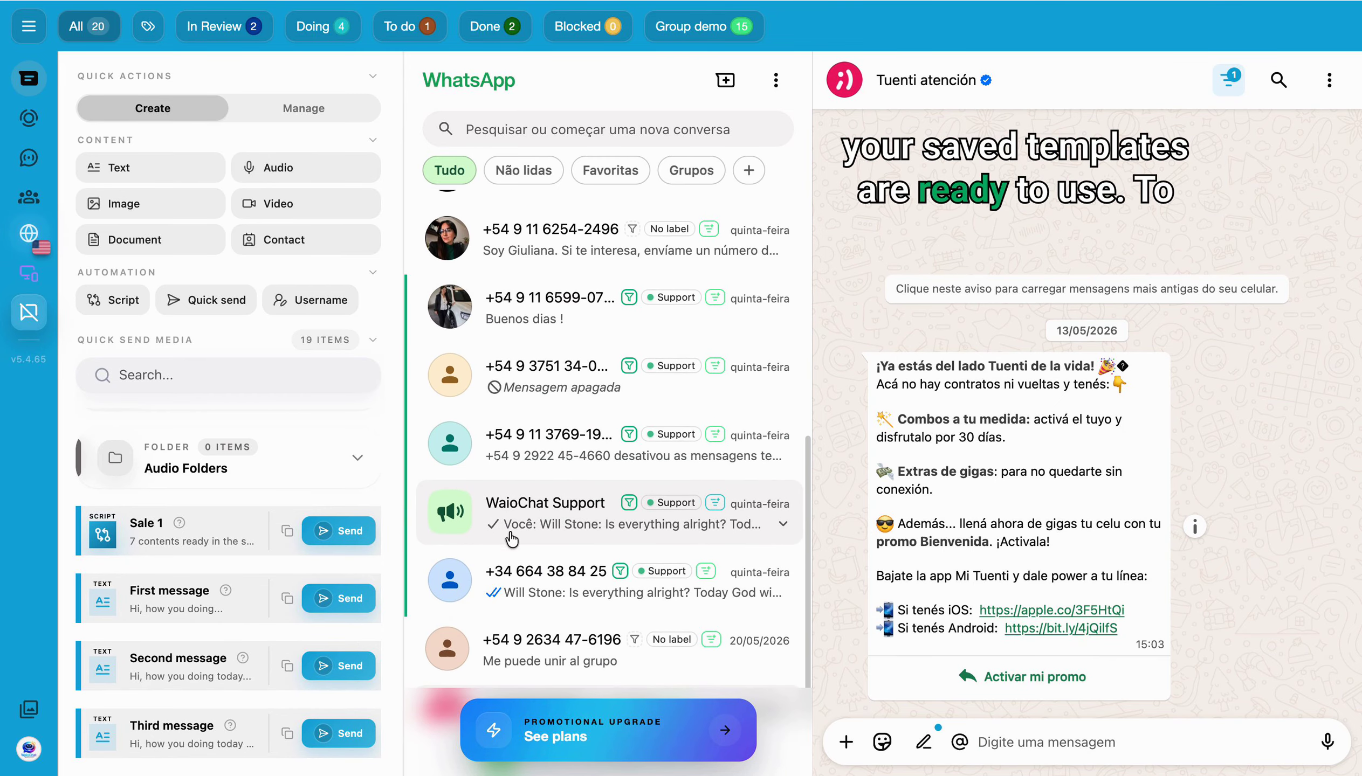
scroll(594, 568, down, 1)
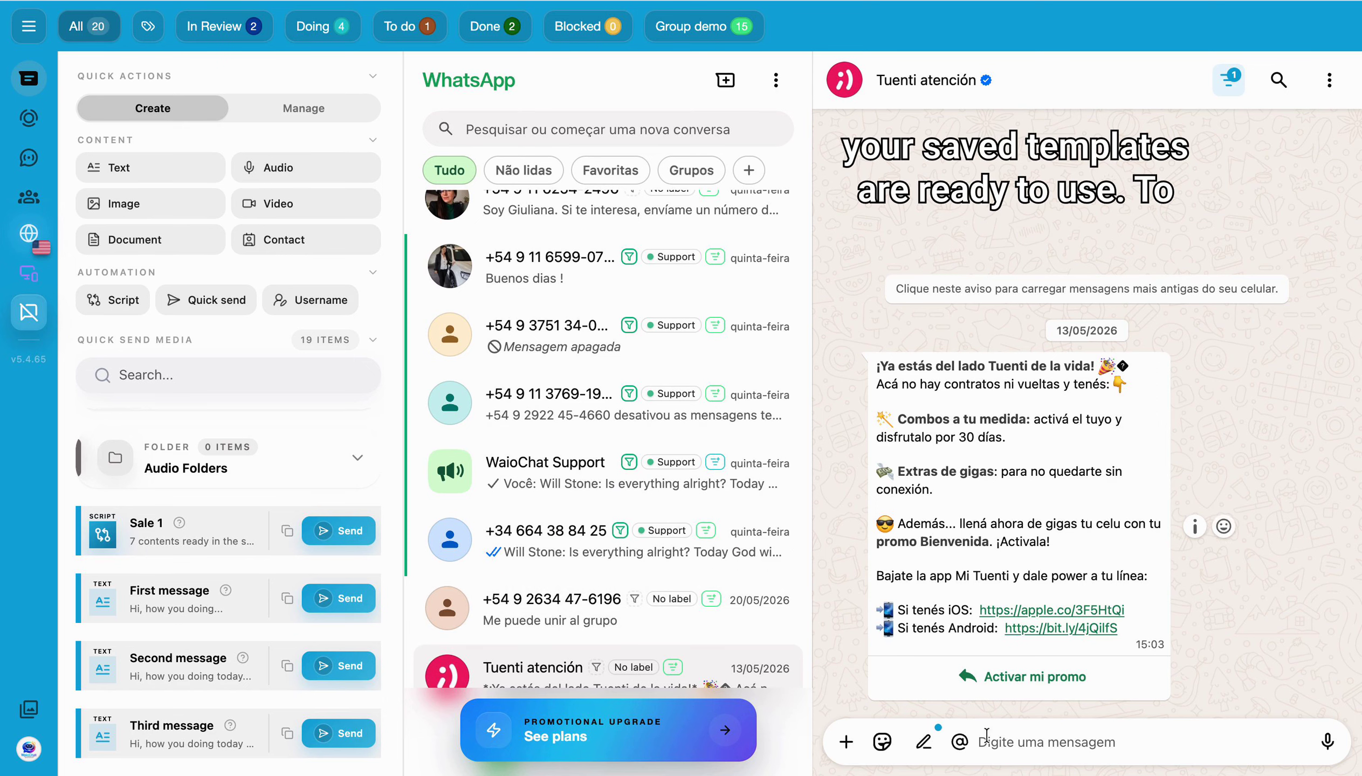
click(342, 734)
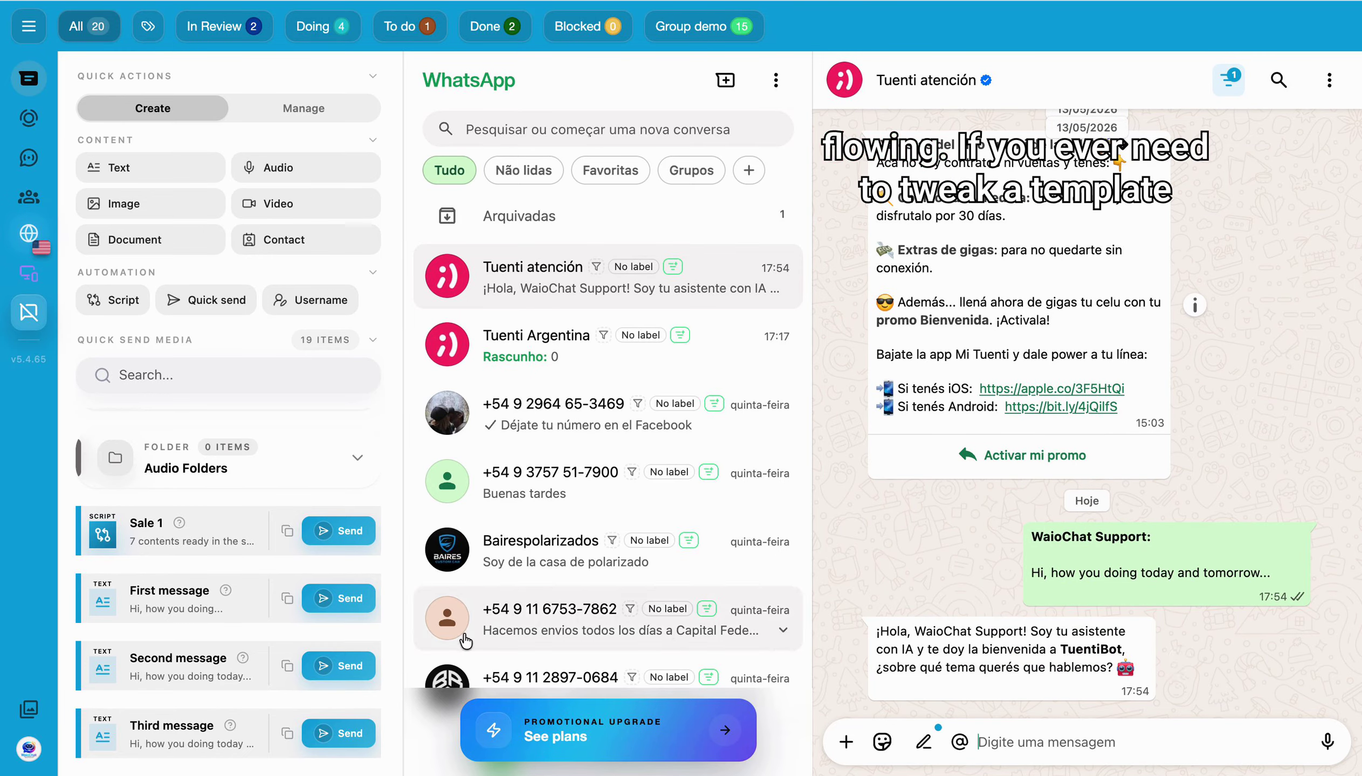
Check the edit panel of "First message", leave it without changes, and send that text to the Tuenti atención chat
click(189, 608)
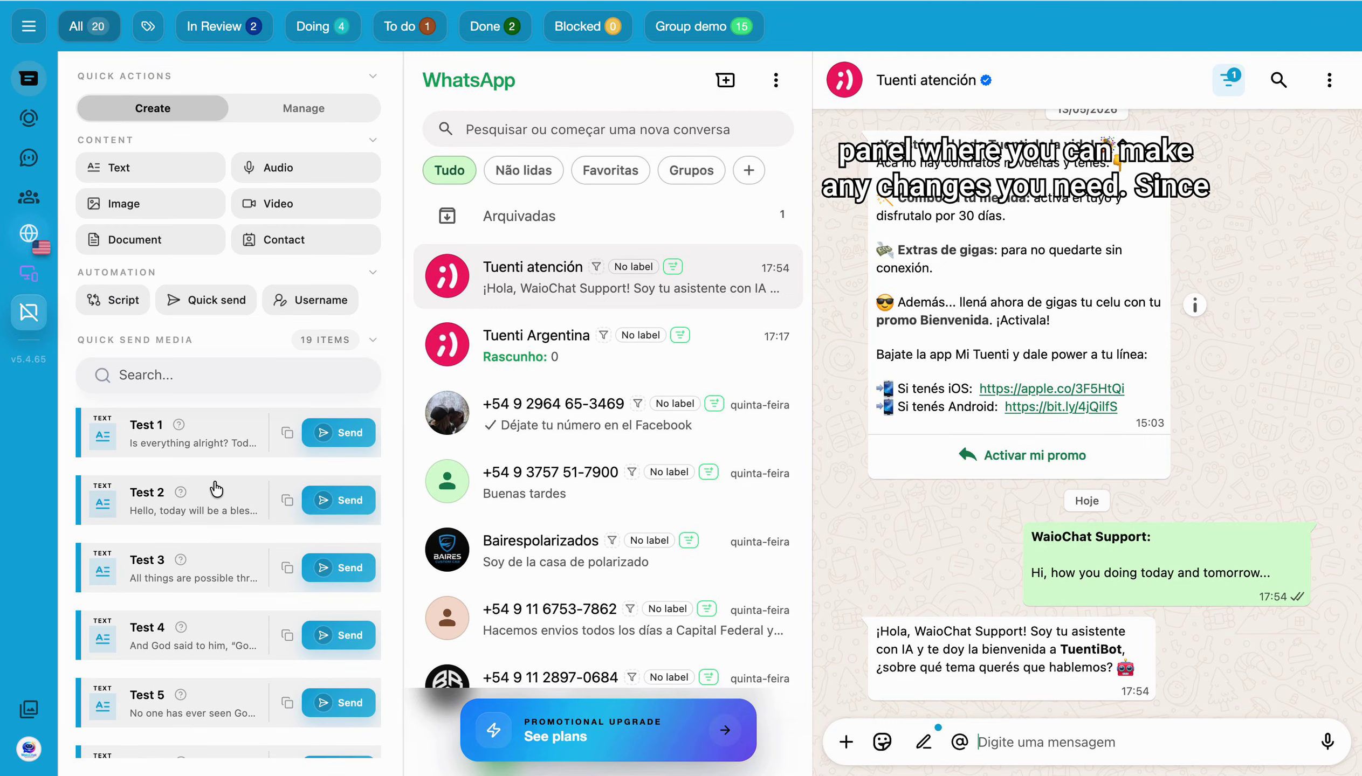
scroll(234, 638, down, 5)
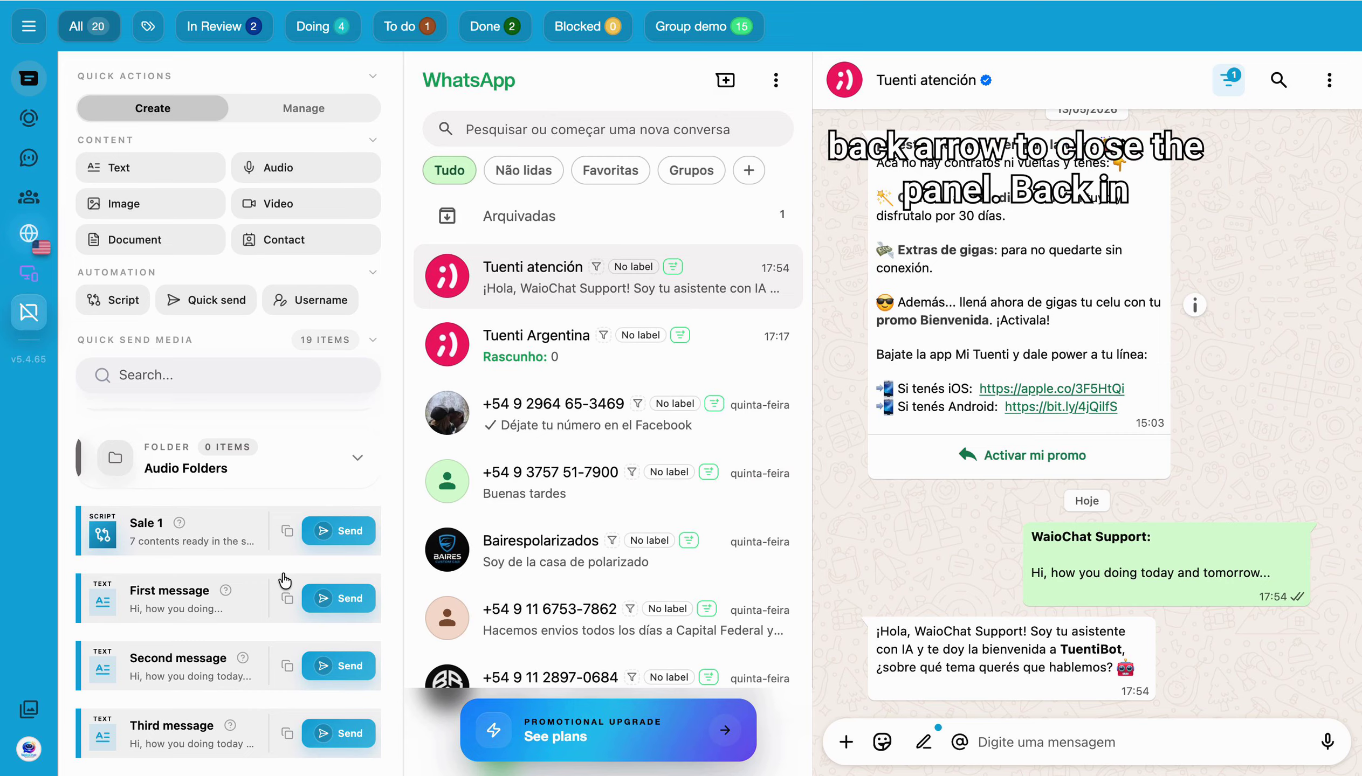
click(344, 599)
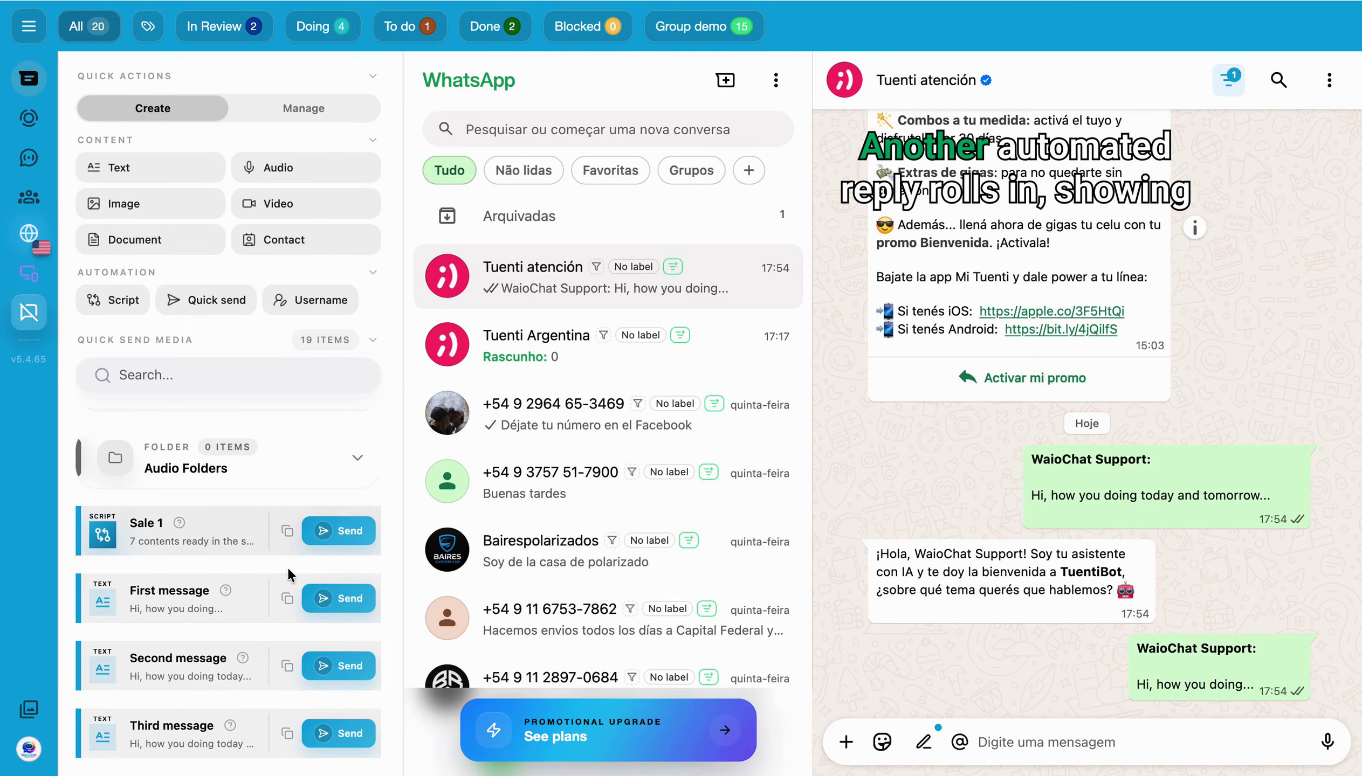
Look through all saved items in the Quick Send Media list and display the Manage quick actions
scroll(244, 643, up, 3)
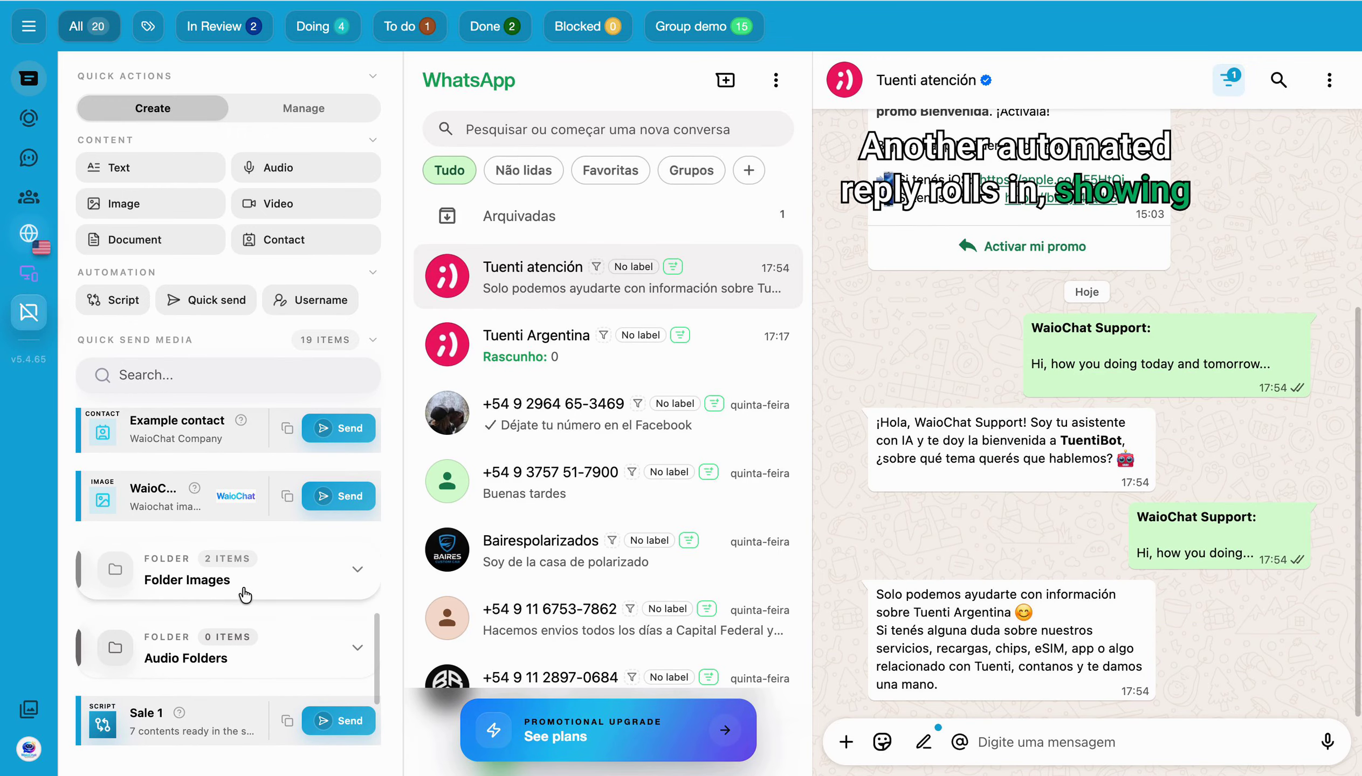
scroll(245, 595, up, 5)
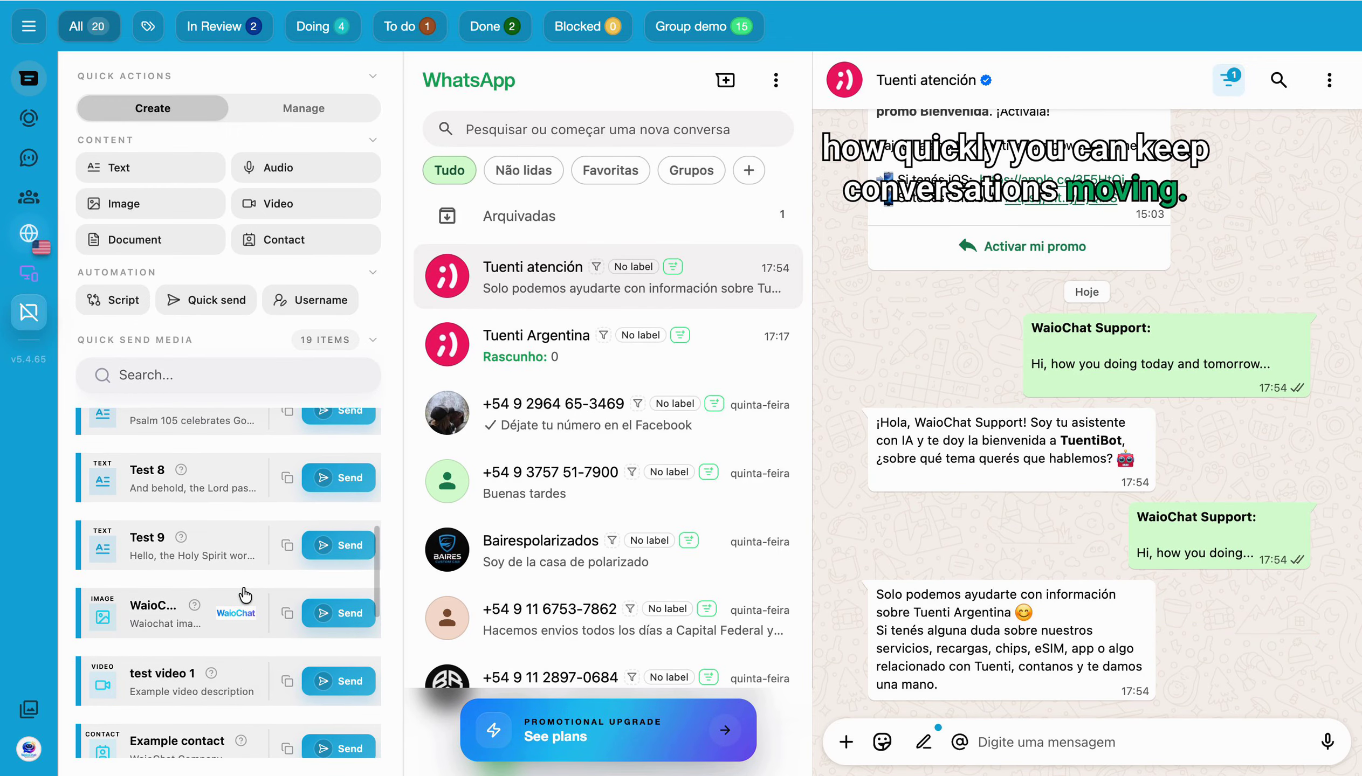
scroll(246, 600, up, 2)
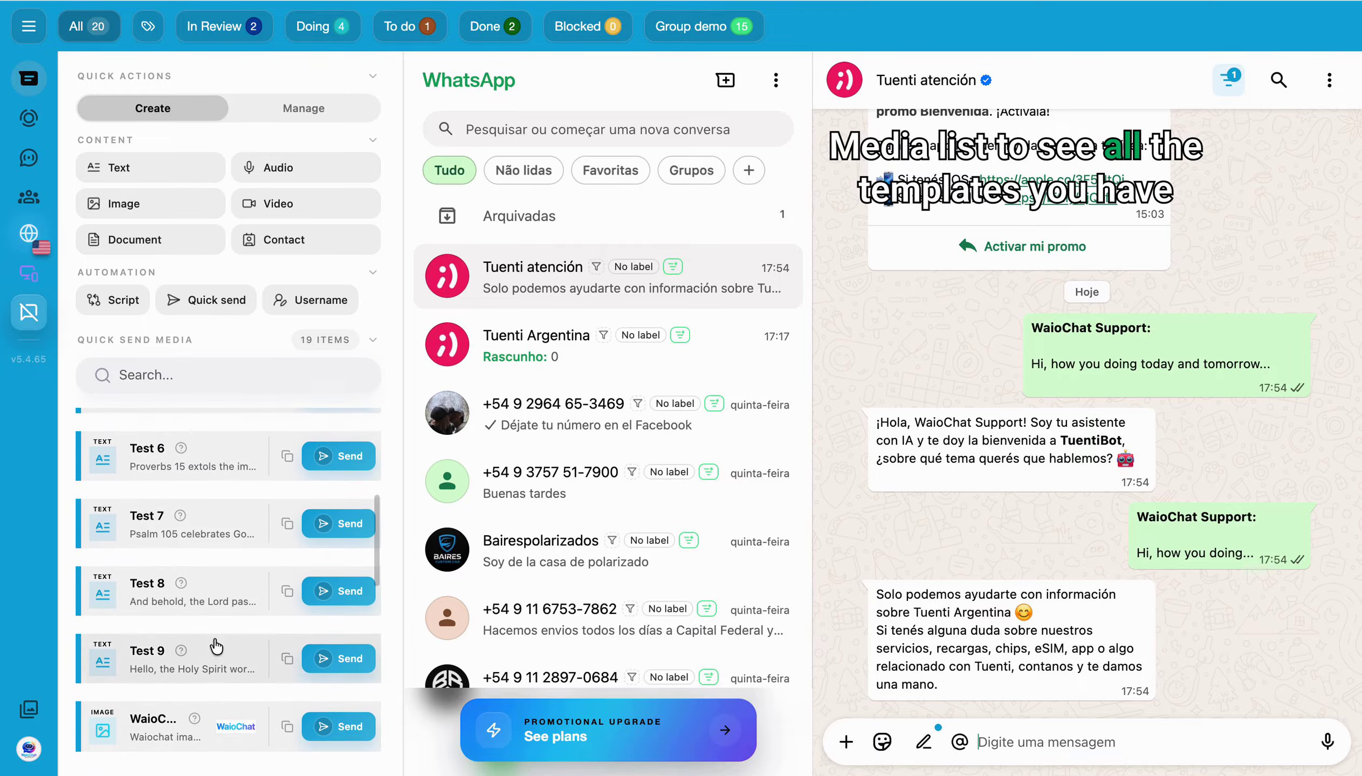
scroll(217, 646, up, 3)
scroll(215, 643, down, 10)
scroll(214, 641, up, 10)
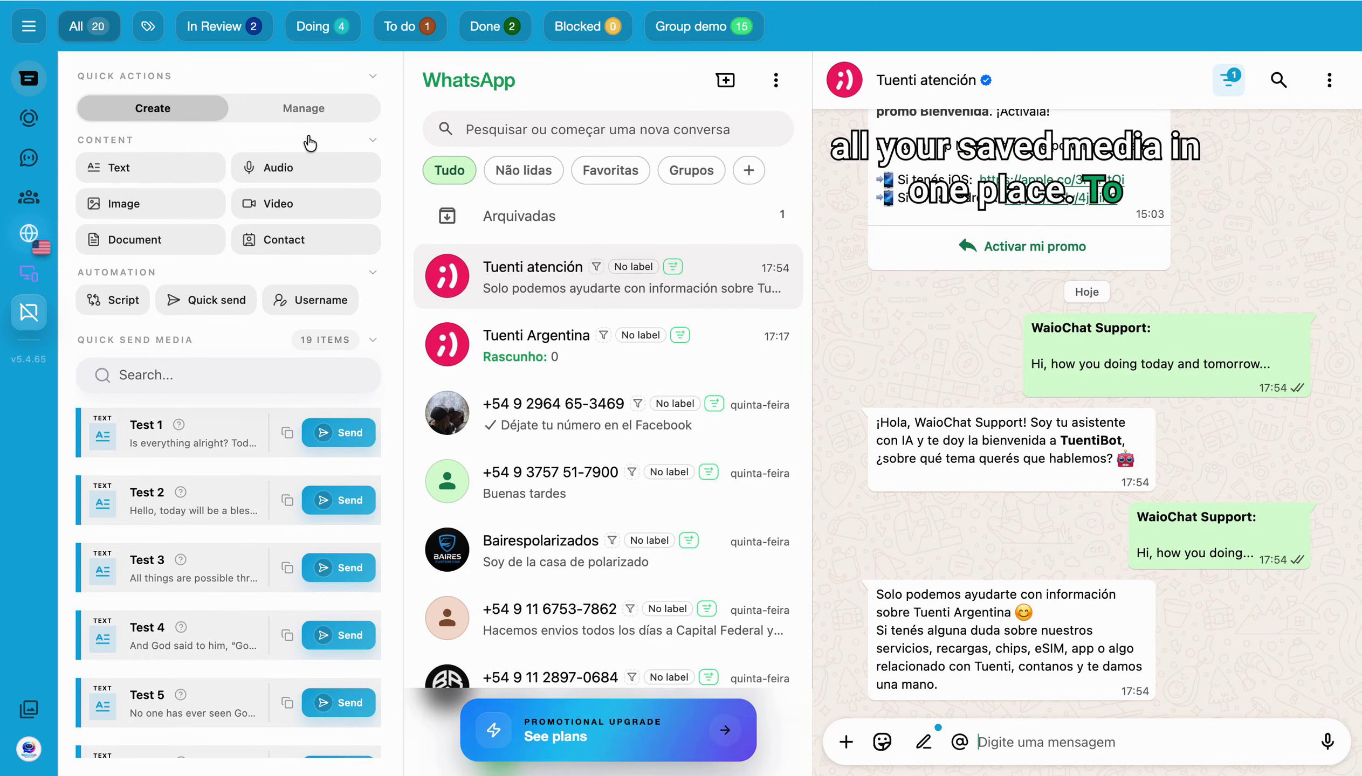
click(307, 115)
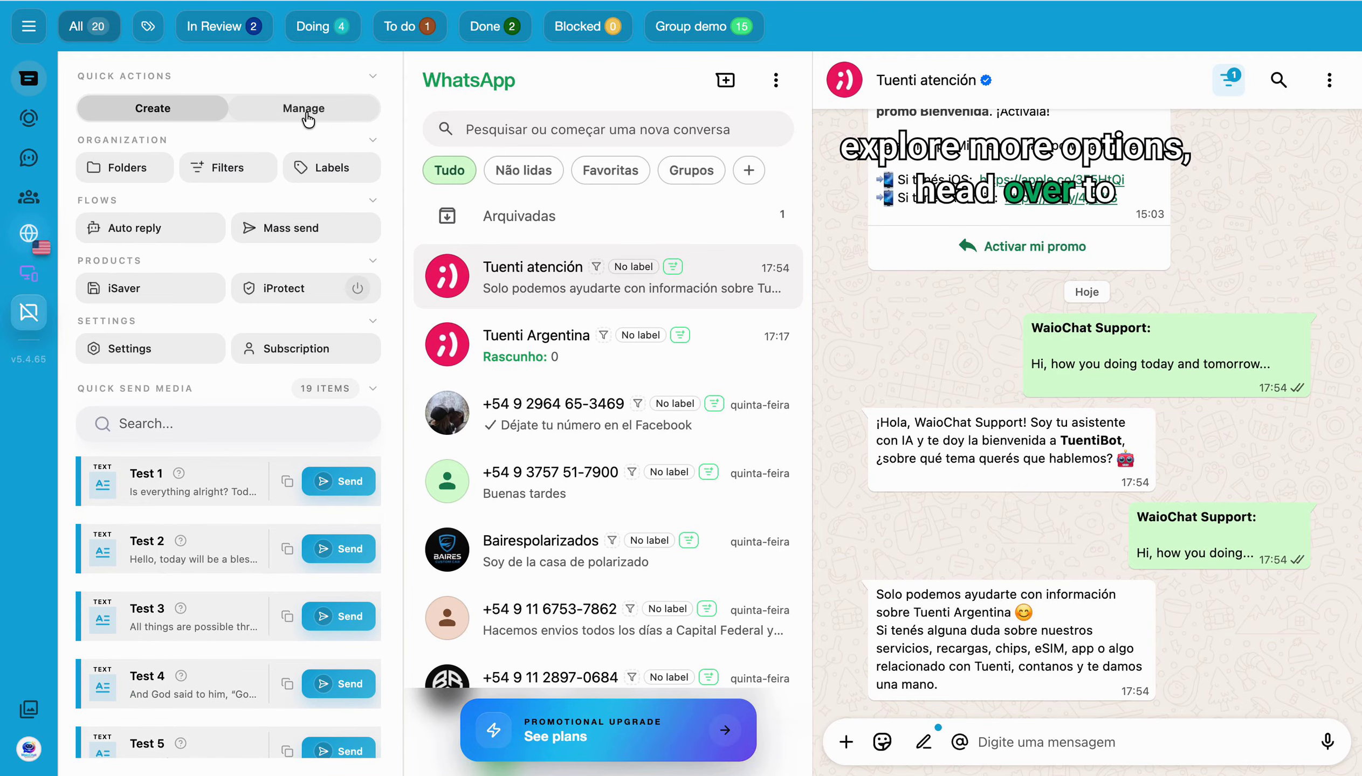